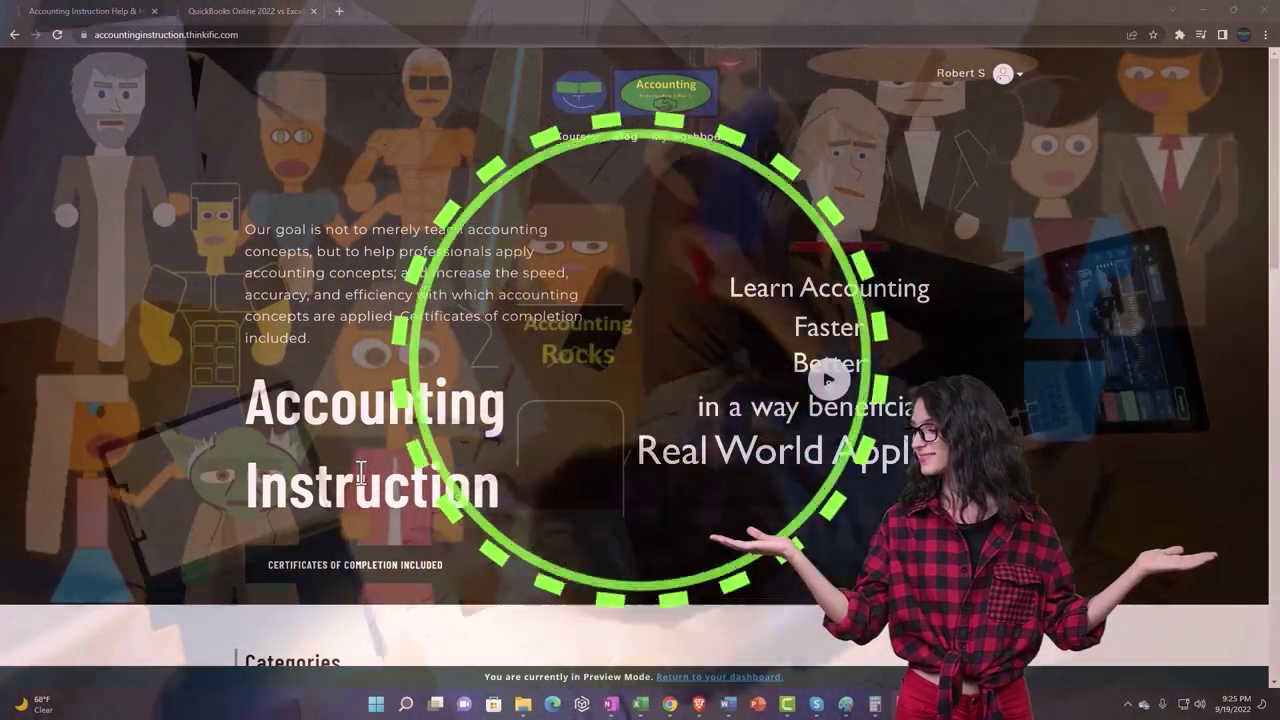
# Browse the Accounting Instruction course categories and the lesson sections of the QuickBooks Online 2022 vs Excel course.
pyautogui.scroll(-4, 176, 557)
pyautogui.scroll(-3, 176, 546)
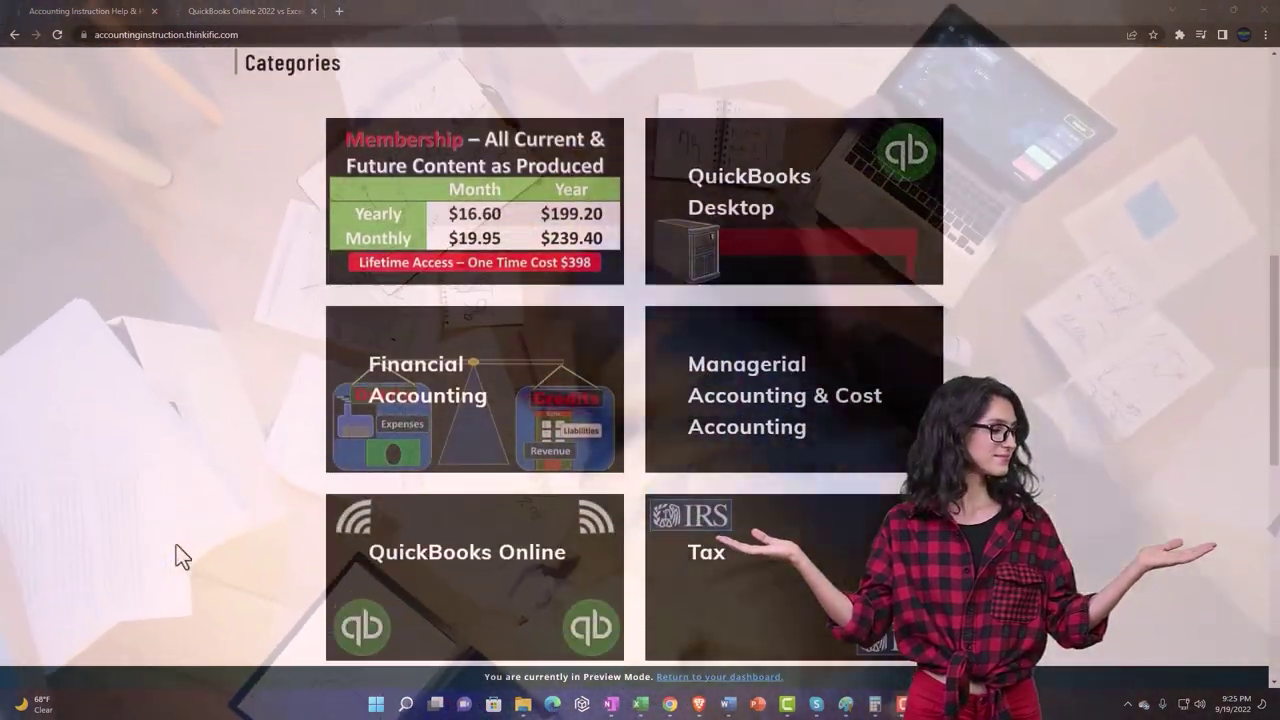
pyautogui.scroll(-5, 176, 557)
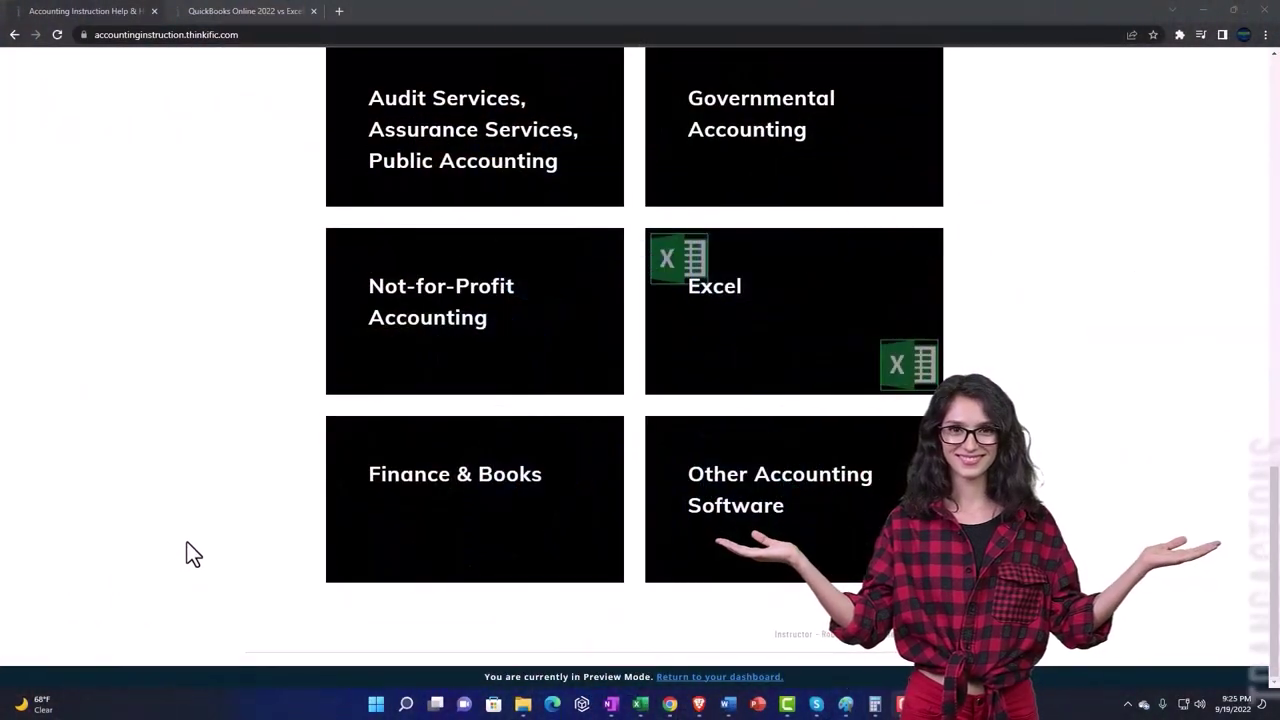
pyautogui.click(229, 11)
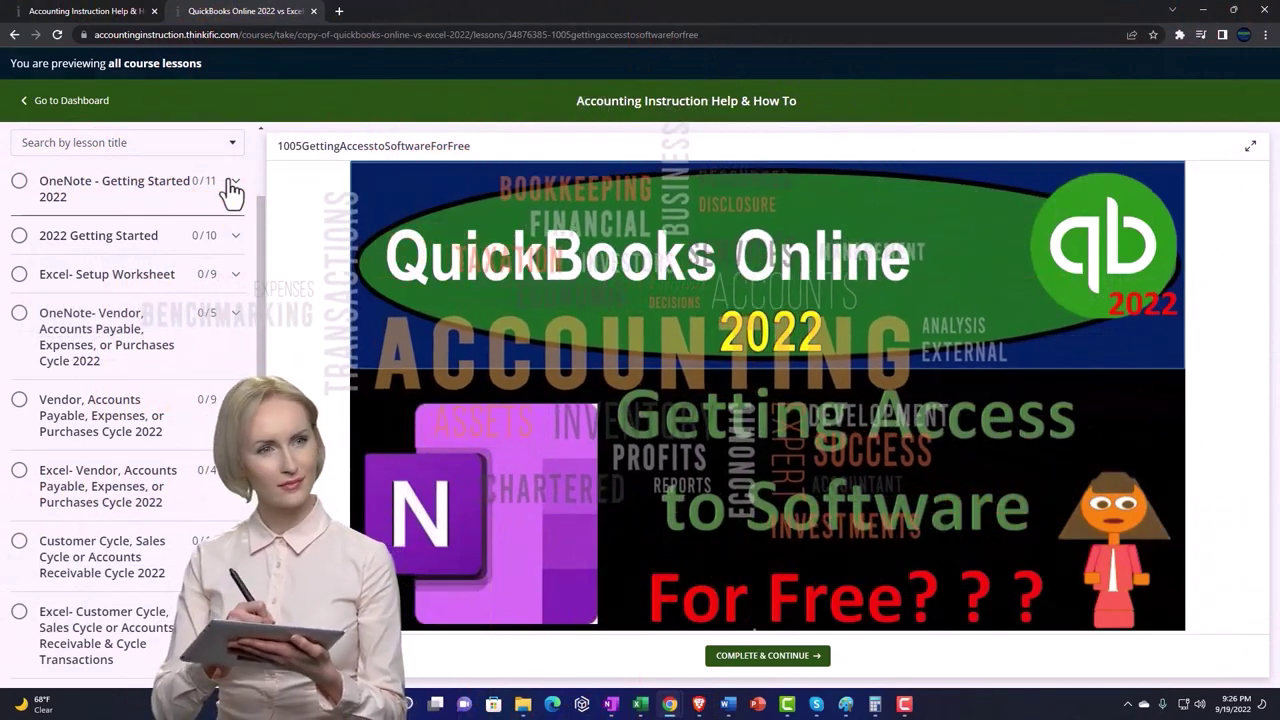
pyautogui.click(231, 186)
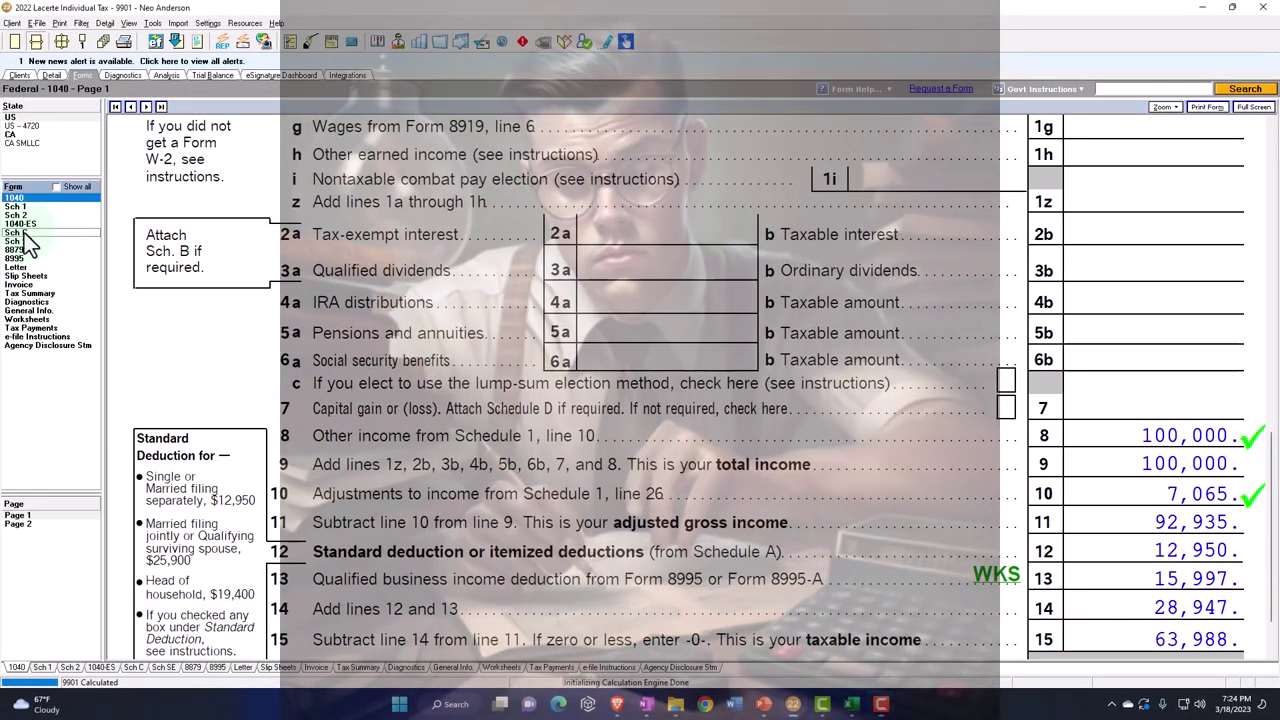
# In Lacerte, open Schedule C of the 2022 return and review its business income and expense lines.
pyautogui.click(24, 233)
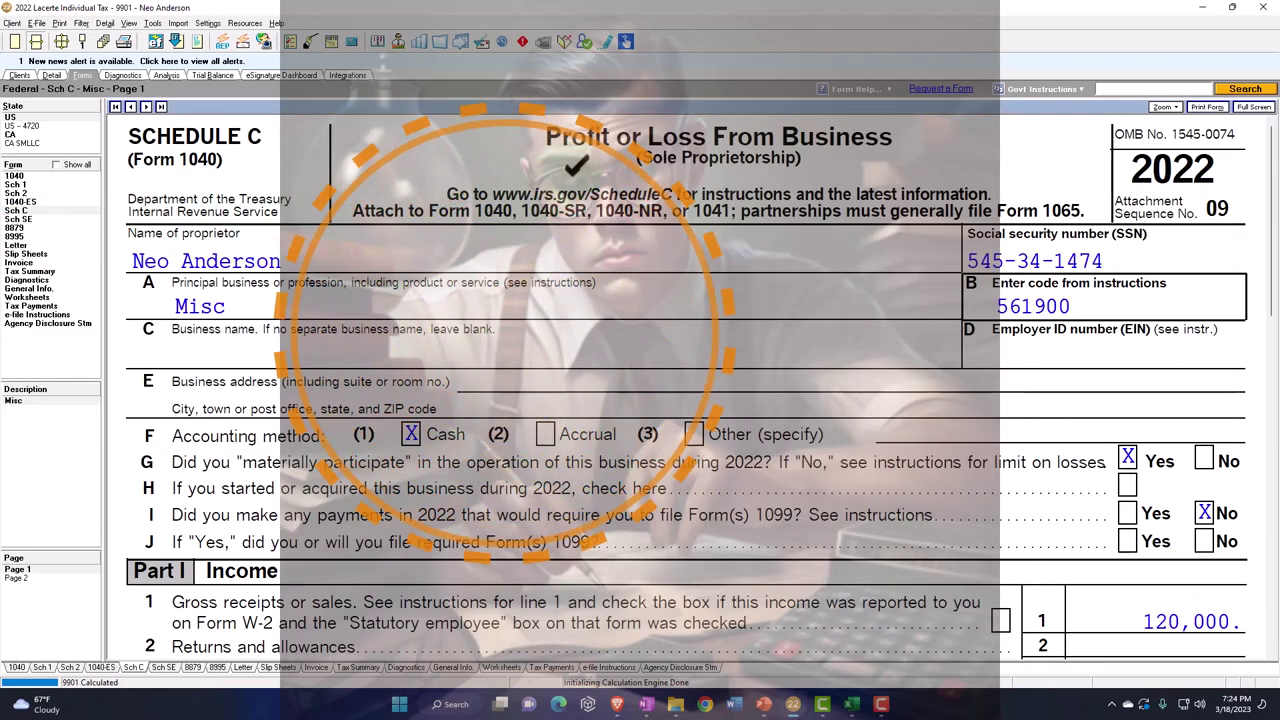
pyautogui.scroll(-3, 592, 345)
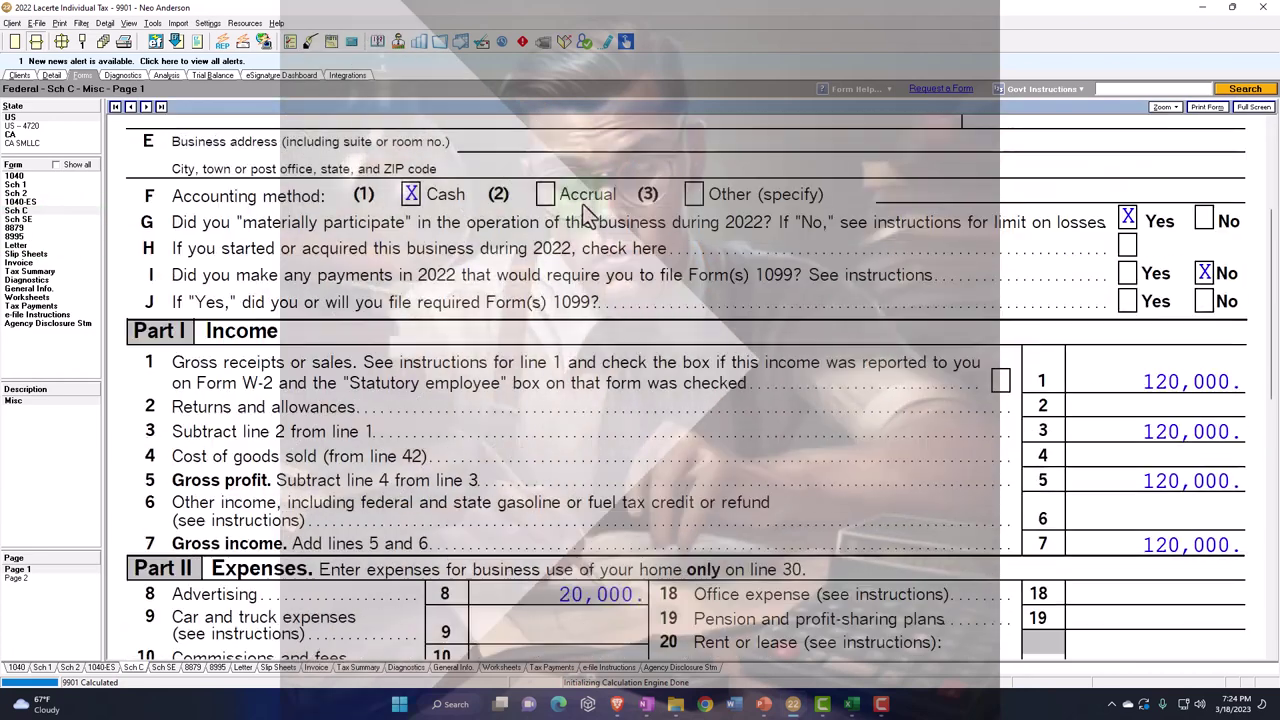
pyautogui.scroll(-4, 598, 385)
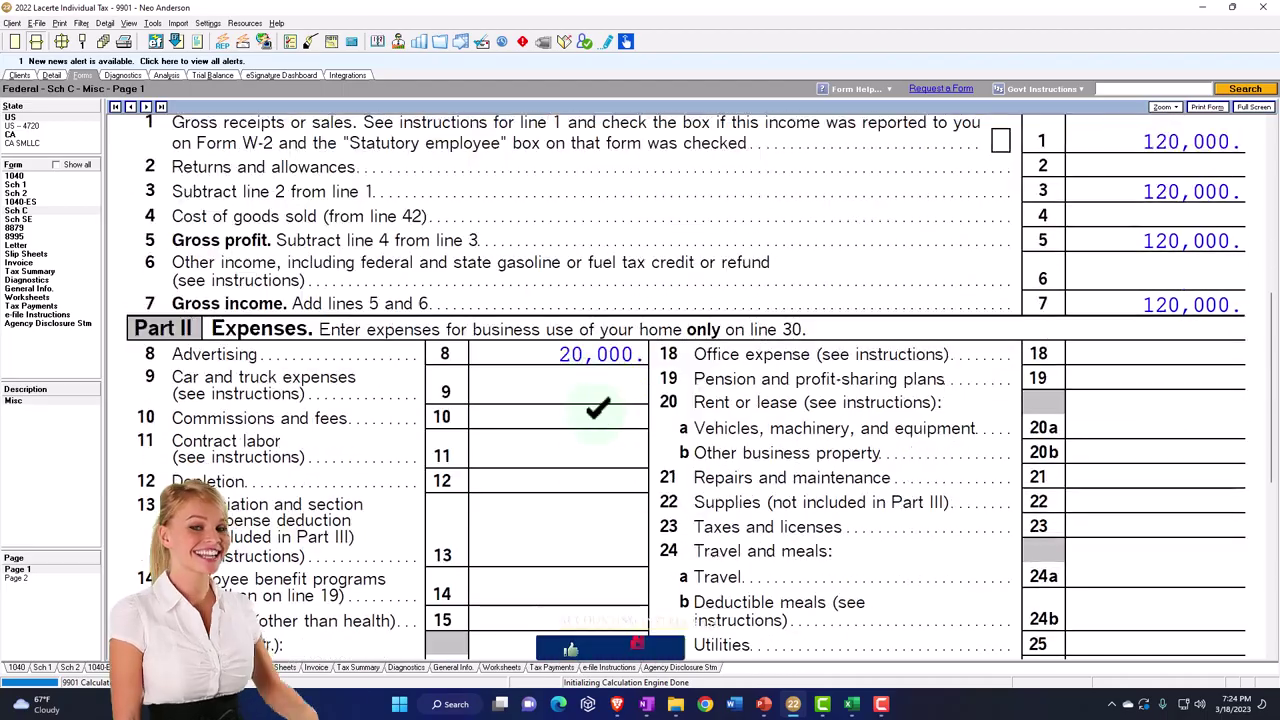
pyautogui.scroll(-4, 598, 425)
pyautogui.scroll(-3, 598, 425)
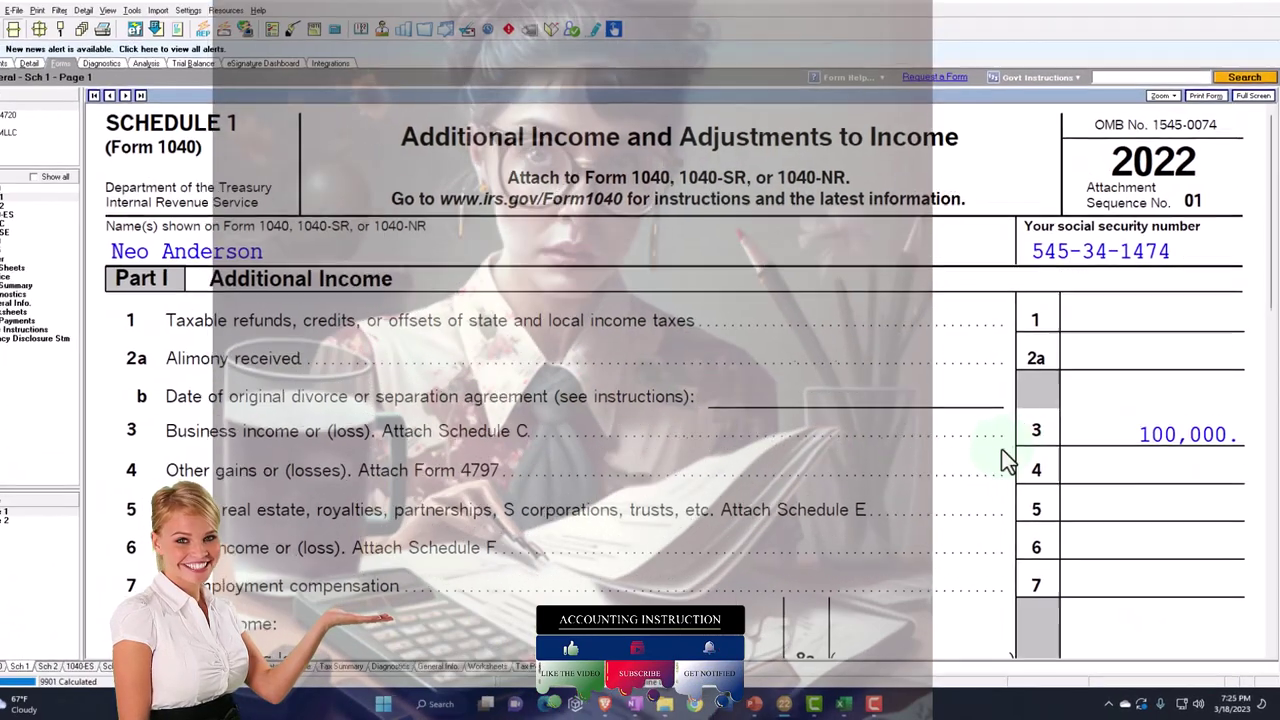
# Trace the business income from Schedule 1 lines 3 and 10 to the income and taxable income lines on Form 1040.
pyautogui.click(1065, 440)
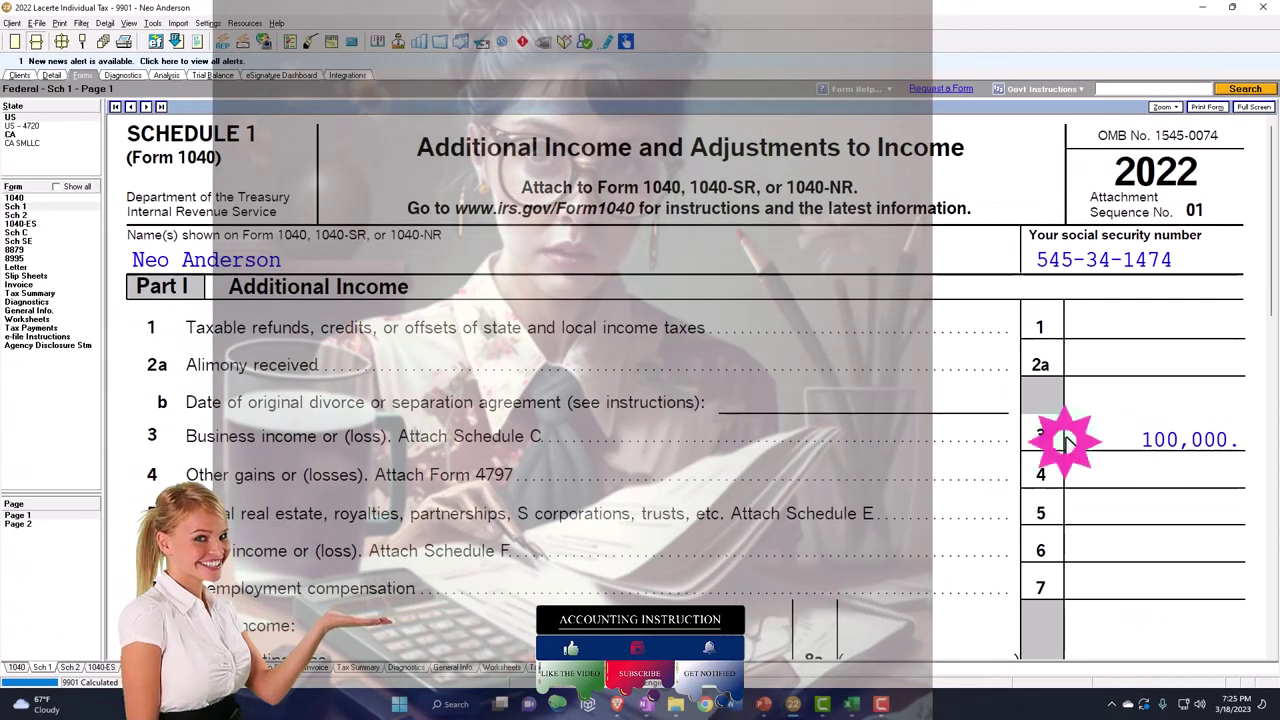
pyautogui.scroll(-10, 1065, 440)
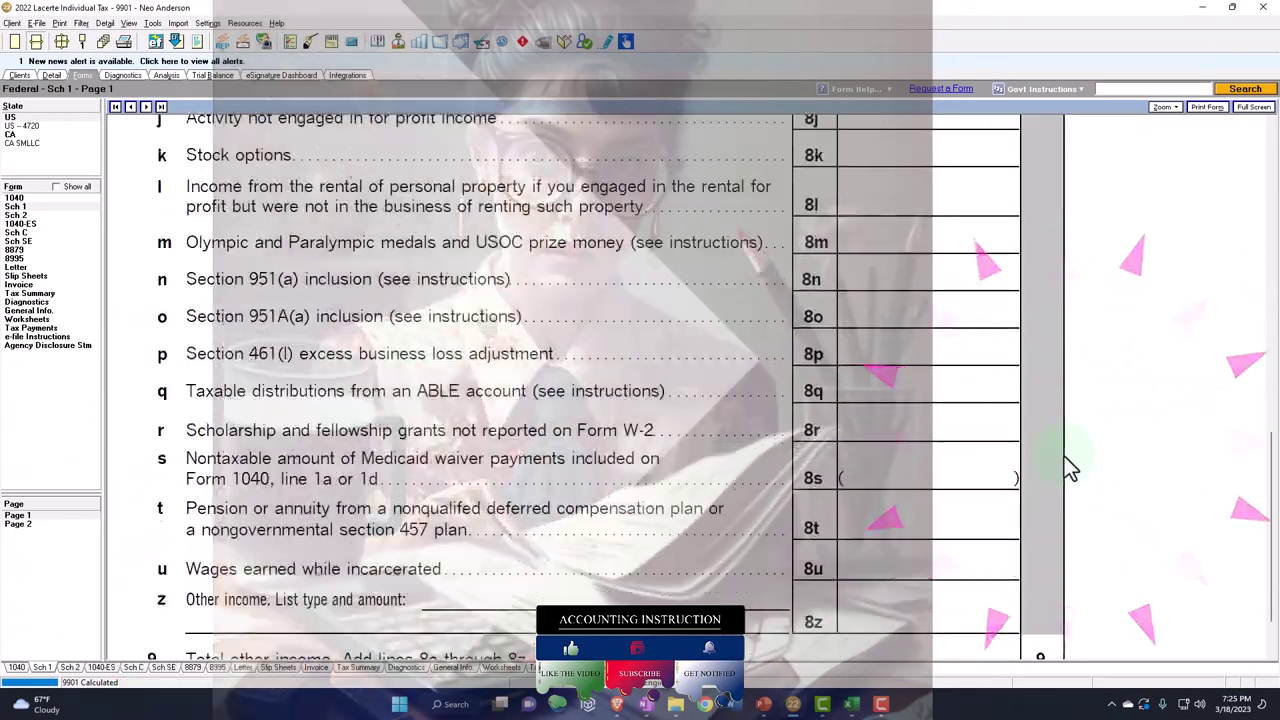
pyautogui.scroll(-2, 1068, 466)
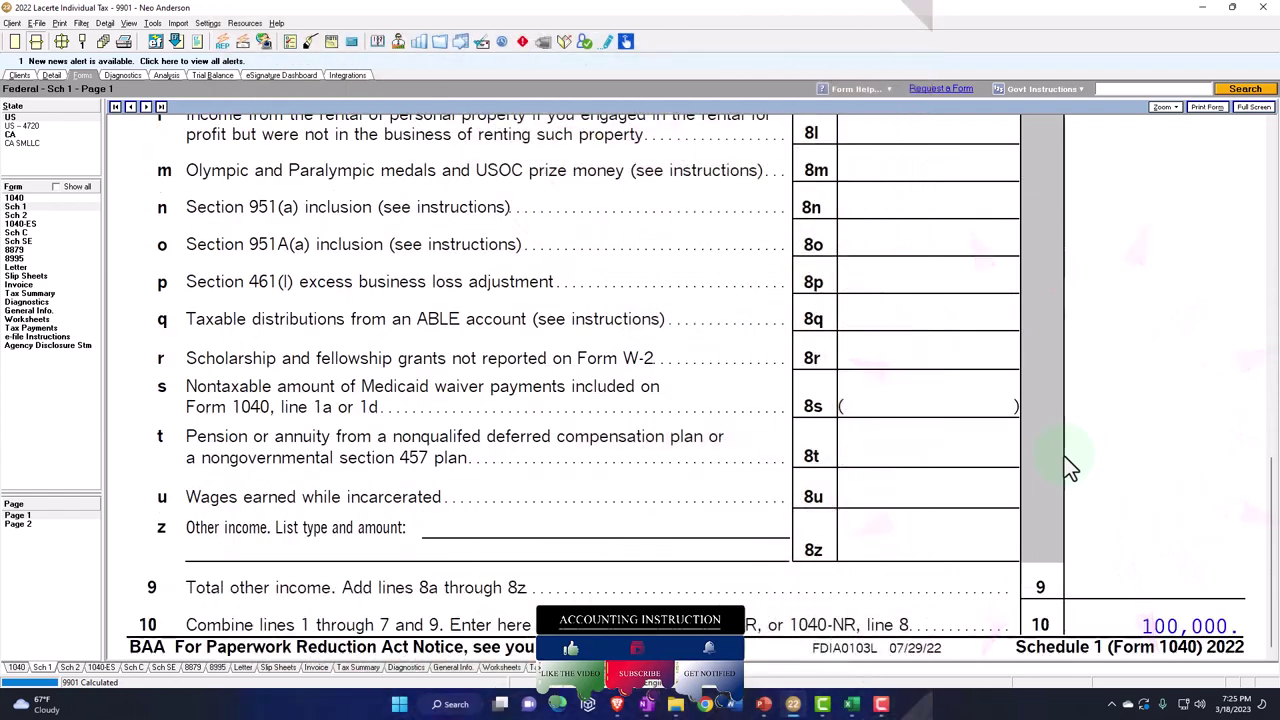
pyautogui.click(42, 199)
pyautogui.scroll(-6, 492, 373)
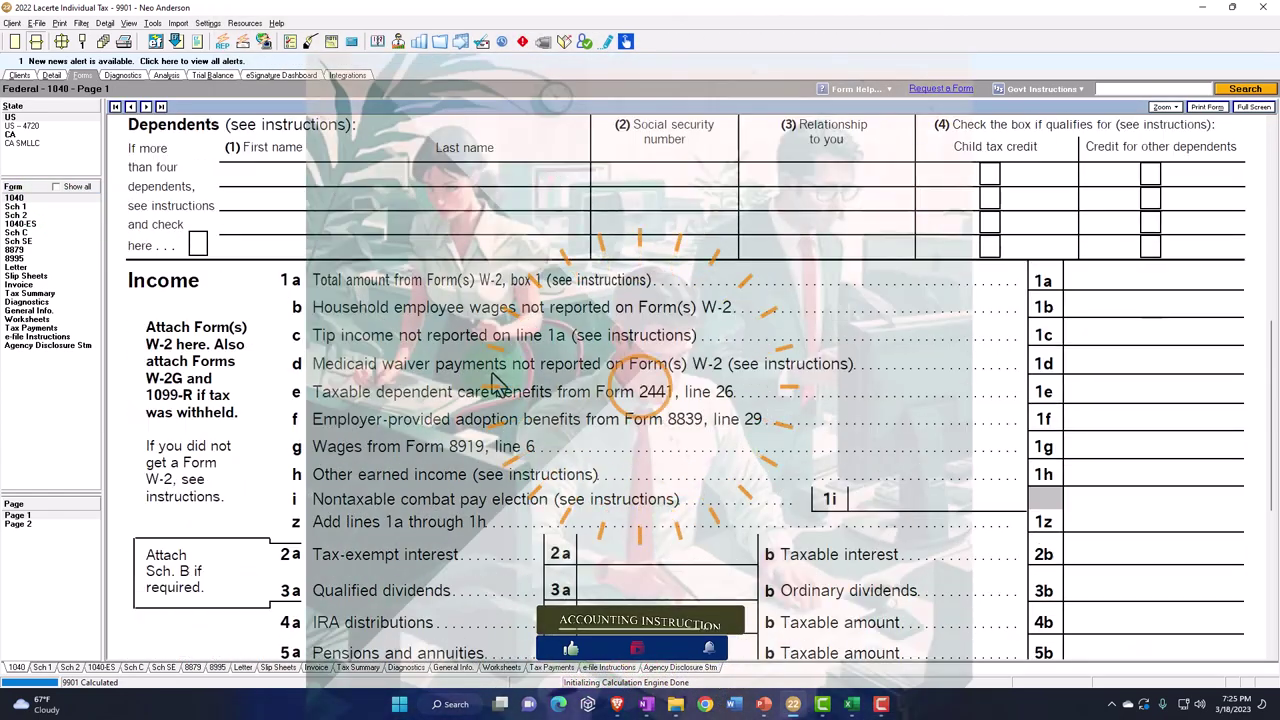
pyautogui.scroll(-5, 497, 383)
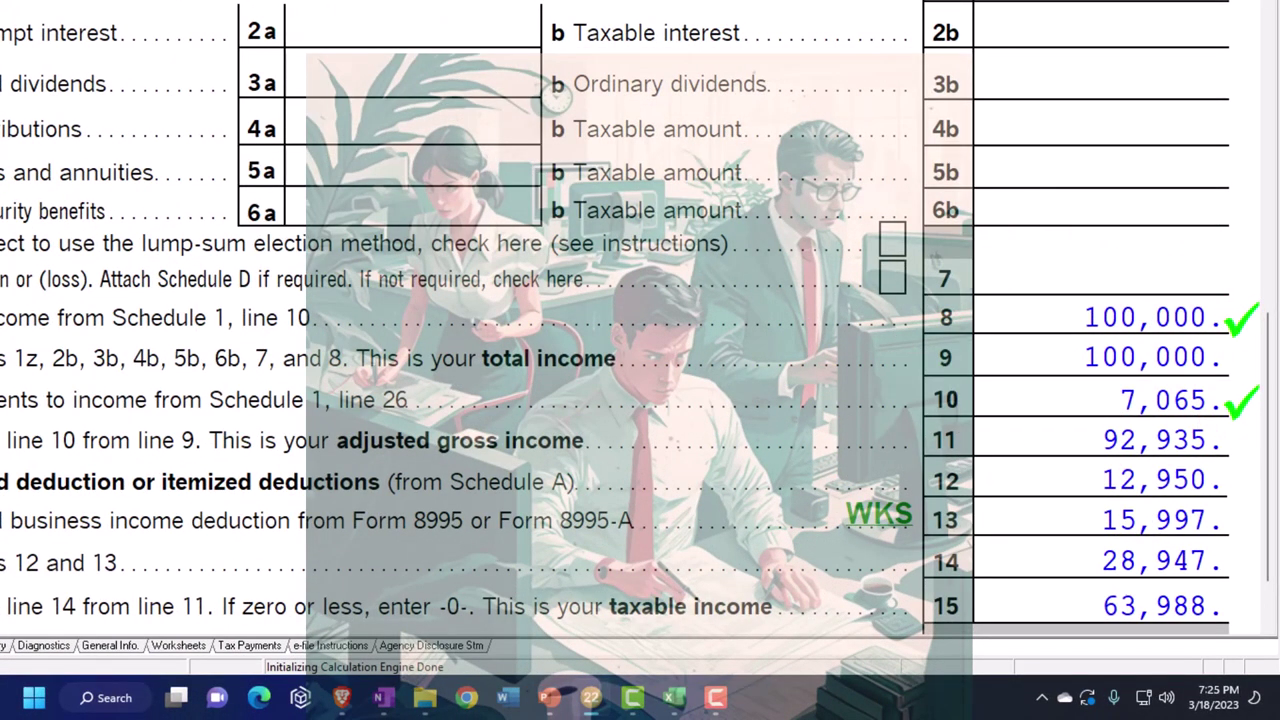
pyautogui.scroll(-5, 640, 330)
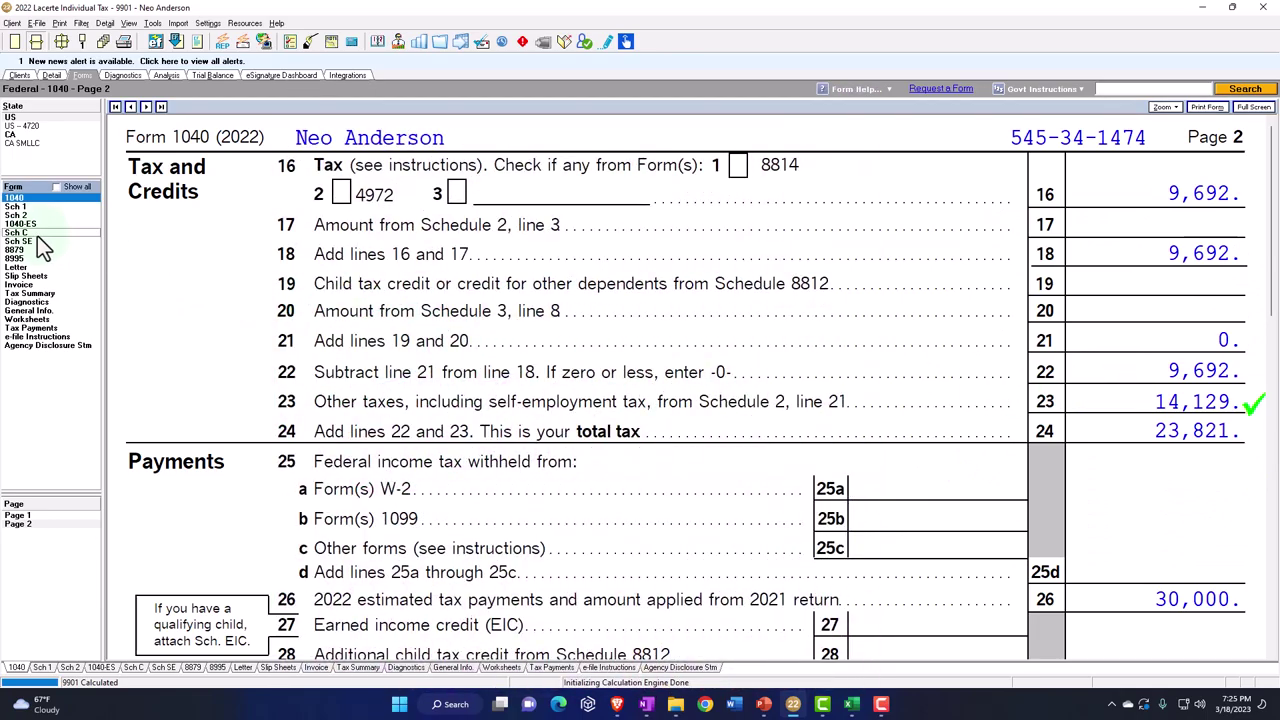
# Review the income and expenses on Schedule C and the self-employment tax calculation on Schedule SE.
pyautogui.click(37, 235)
pyautogui.scroll(-5, 690, 400)
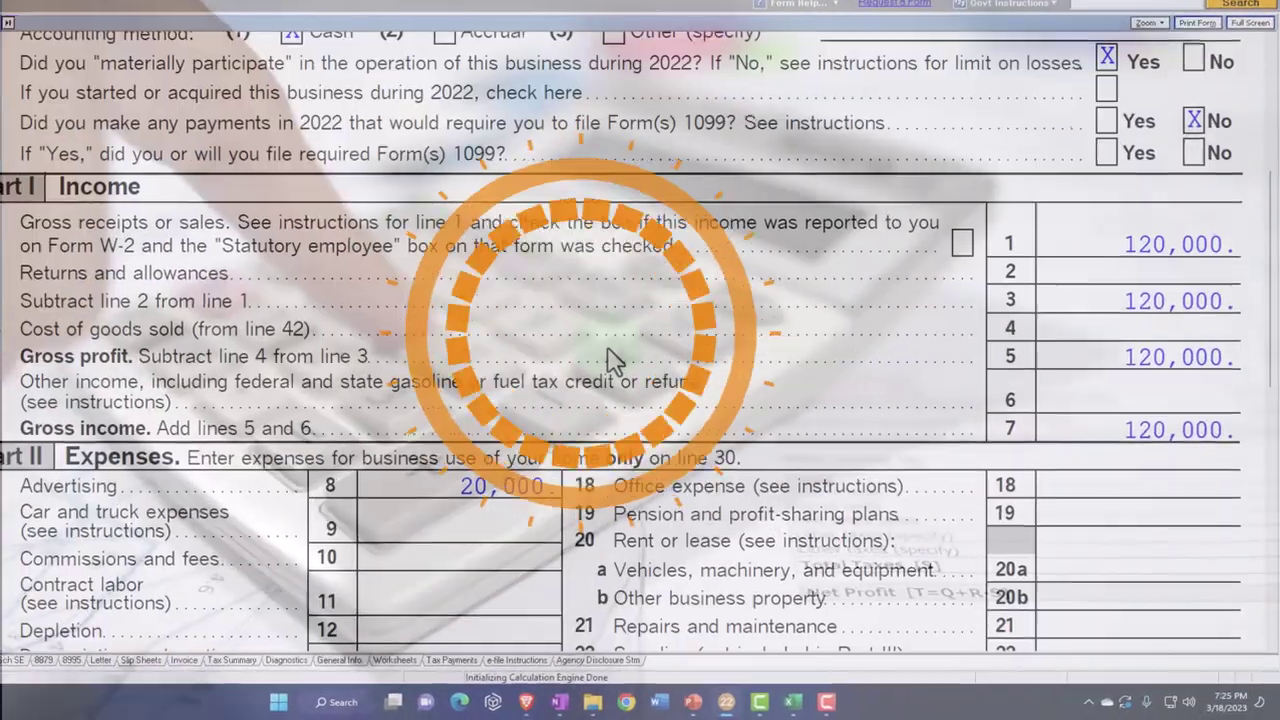
pyautogui.scroll(-6, 613, 360)
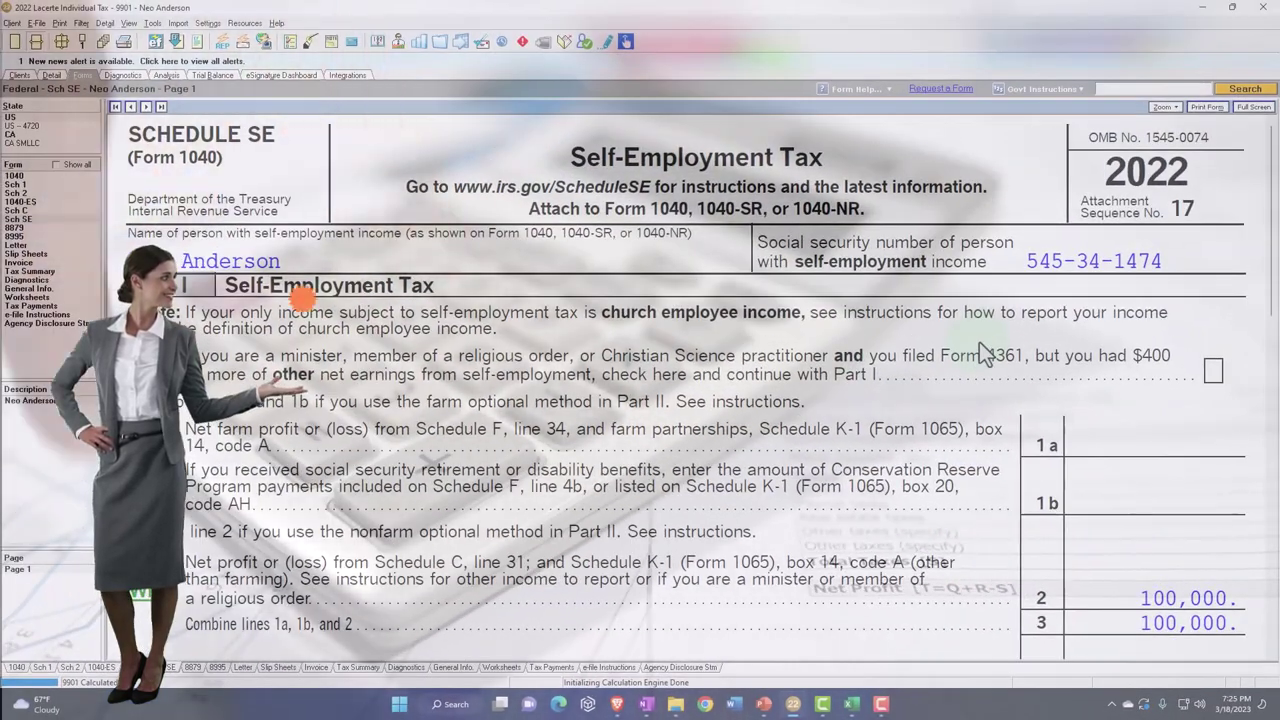
pyautogui.scroll(-2, 979, 345)
pyautogui.scroll(-14, 980, 343)
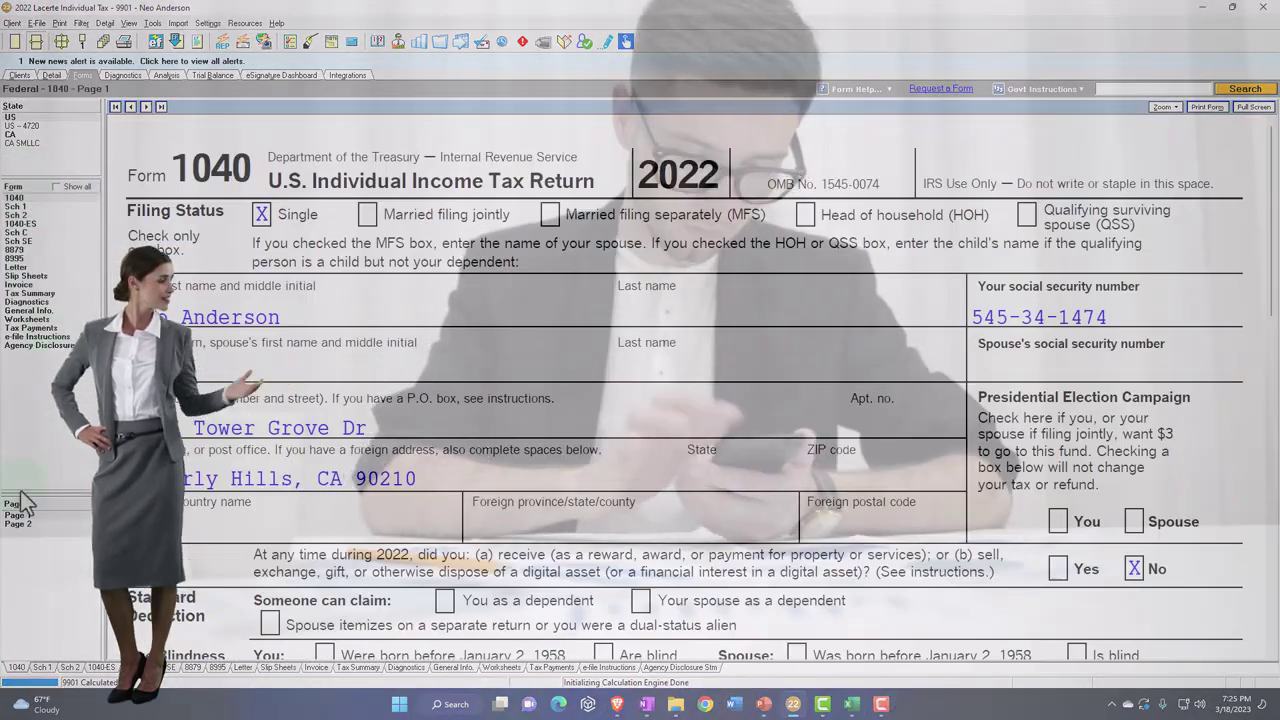
# Examine the other taxes and total tax on Form 1040 page 2 and the income lines on page 1.
pyautogui.click(20, 524)
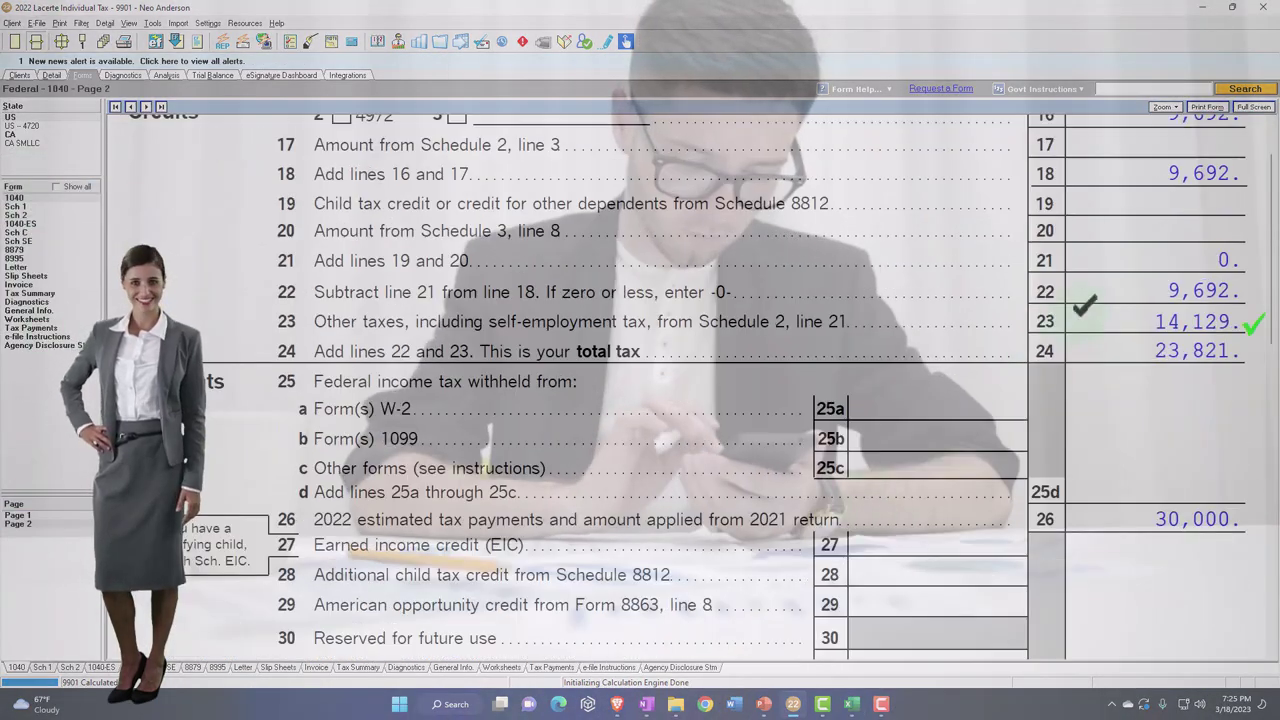
pyautogui.click(18, 515)
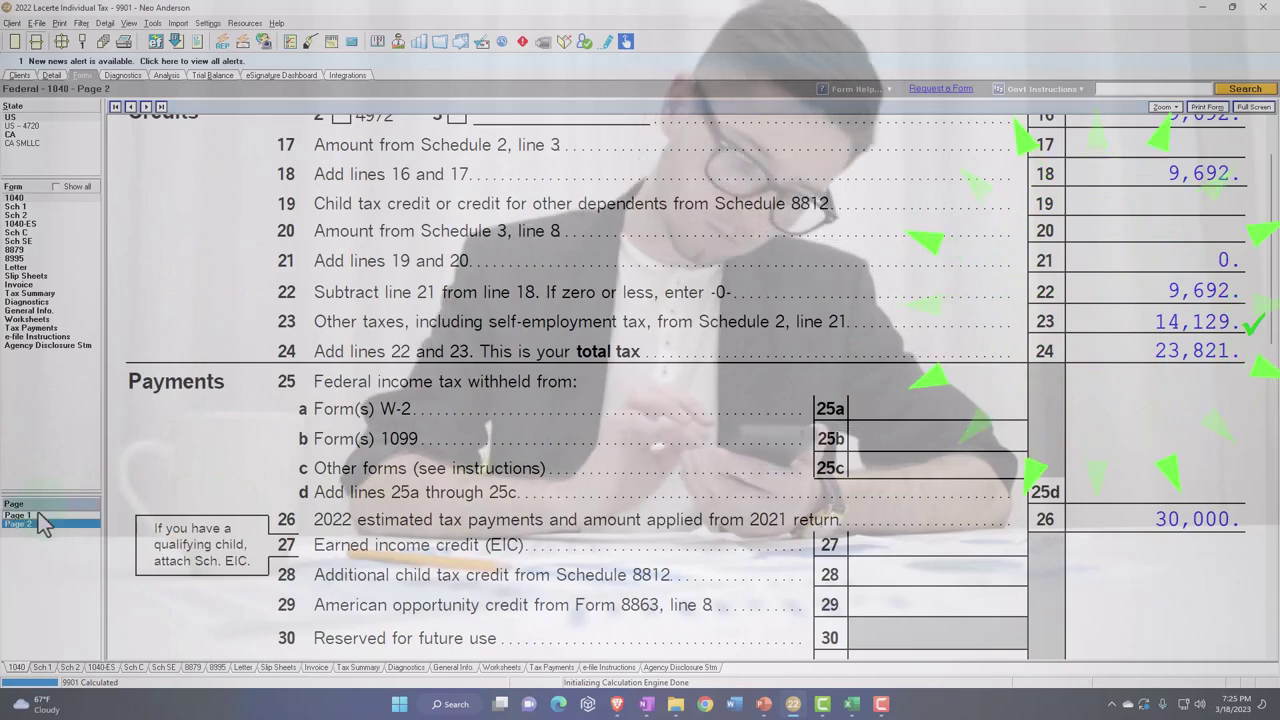
pyautogui.scroll(-10, 660, 414)
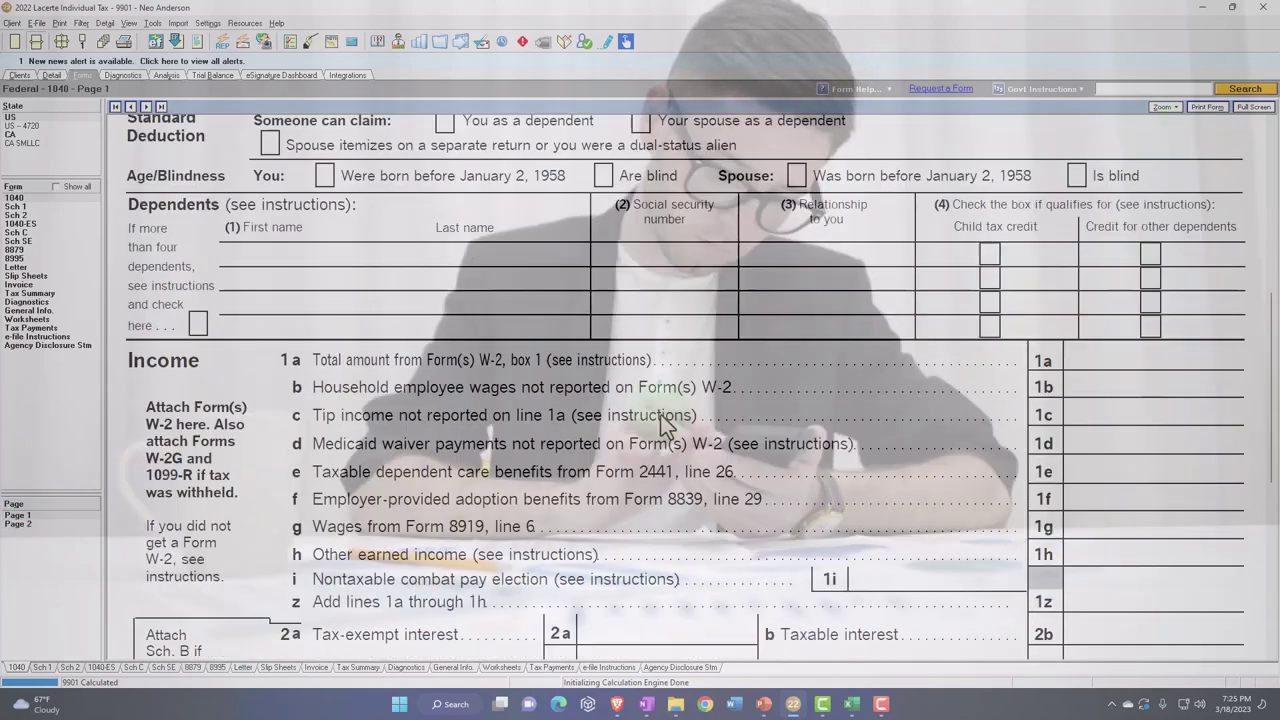
pyautogui.scroll(-3, 660, 425)
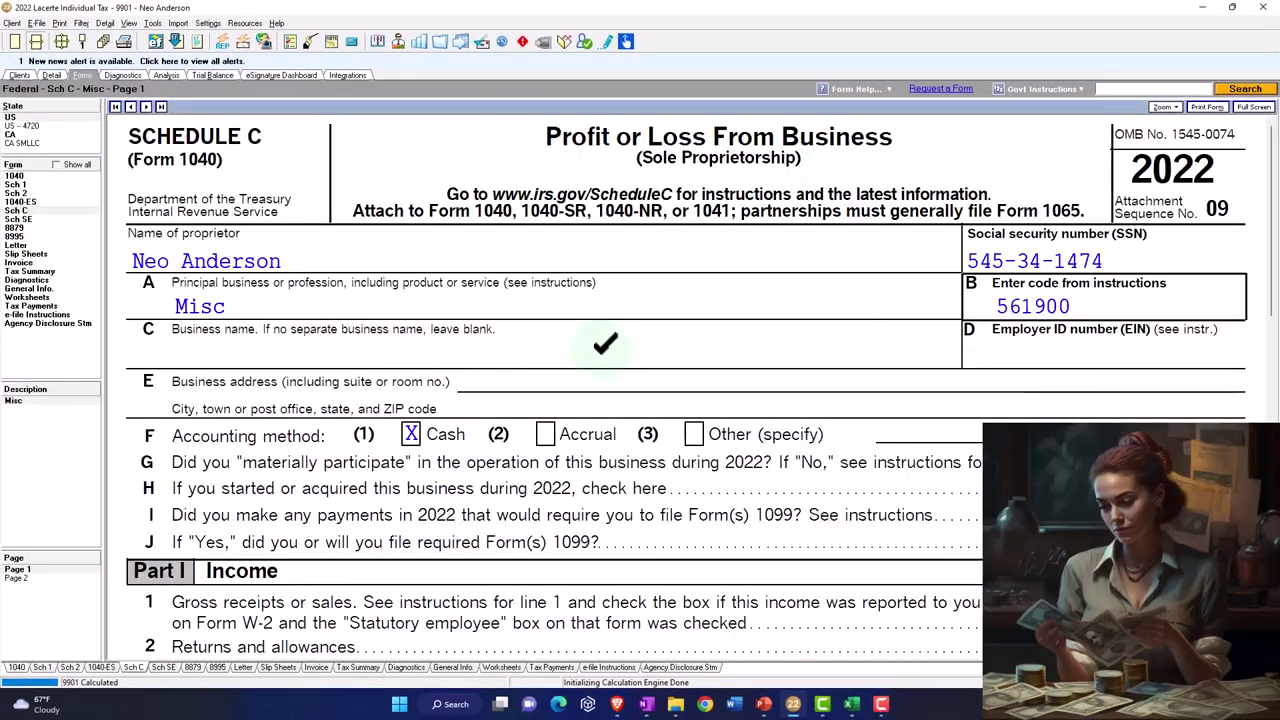
# Follow the Schedule C net profit to Schedule SE and examine the self-employment tax and its one-half deduction.
pyautogui.scroll(-10, 605, 343)
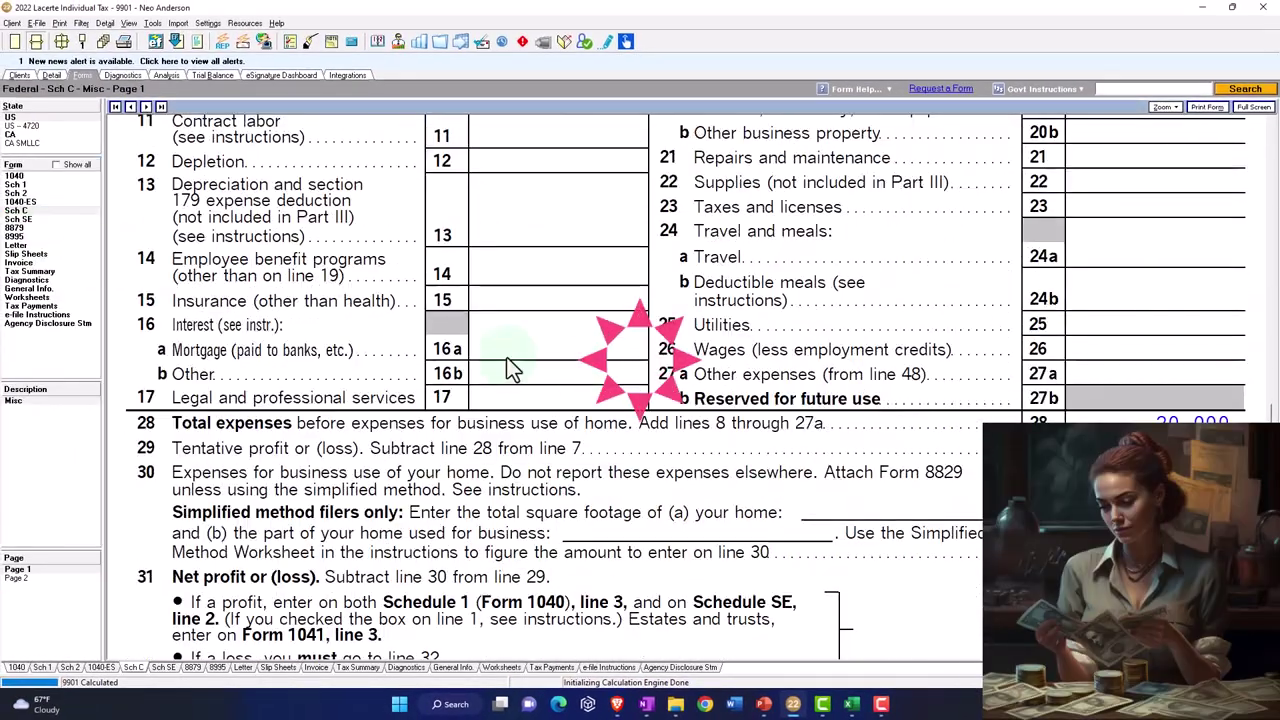
pyautogui.click(33, 220)
pyautogui.scroll(-10, 430, 280)
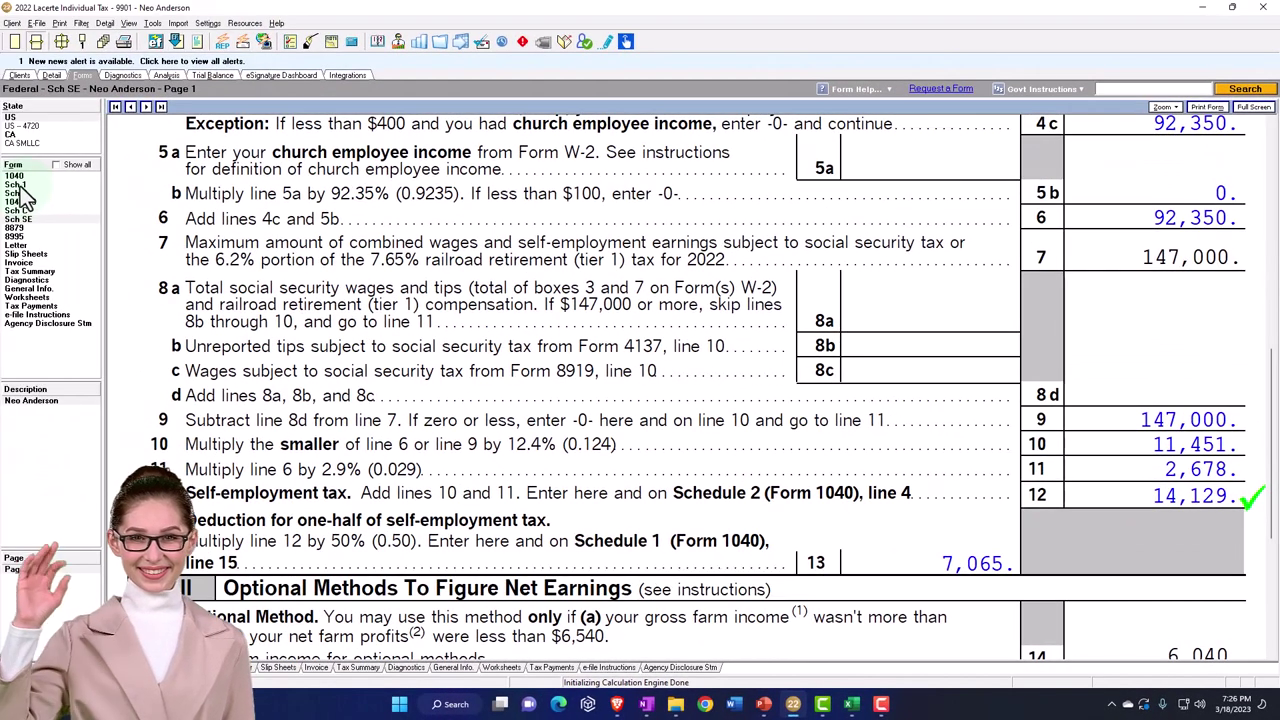
# Review Form 1040 from income and adjustments on page 1 to taxes and payments on page 2, including the deduction lines.
pyautogui.click(18, 204)
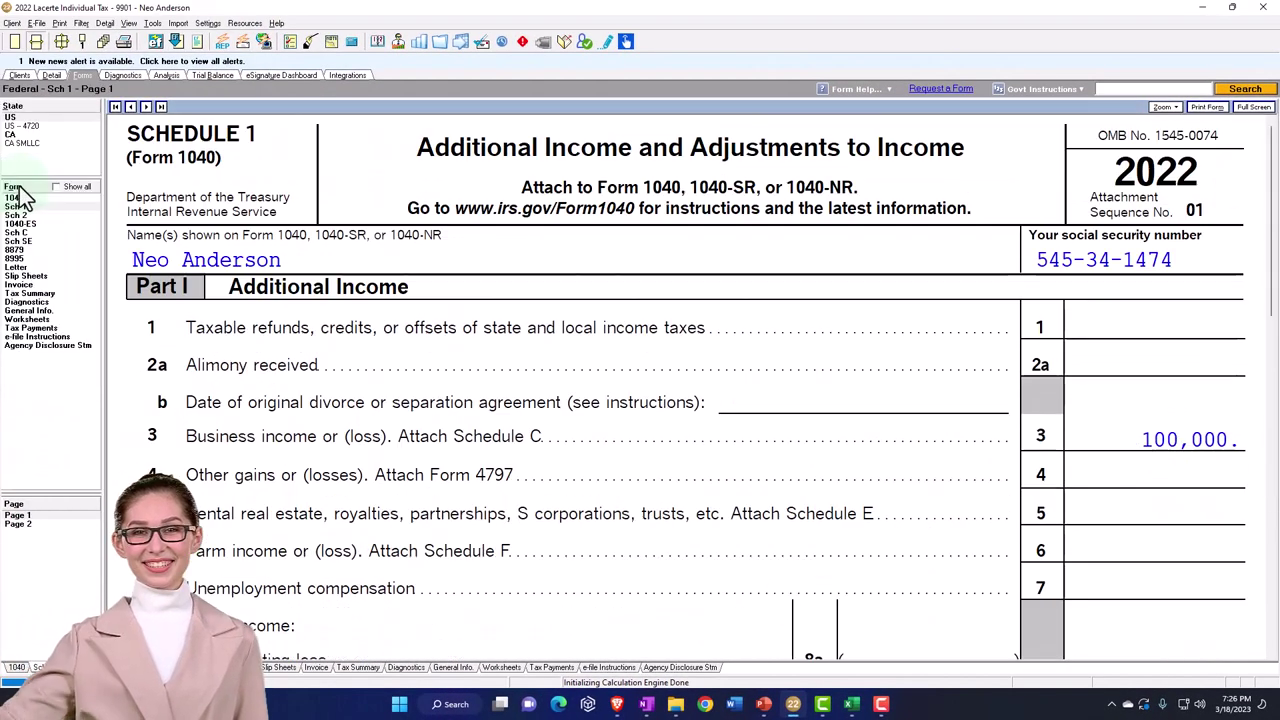
pyautogui.click(55, 528)
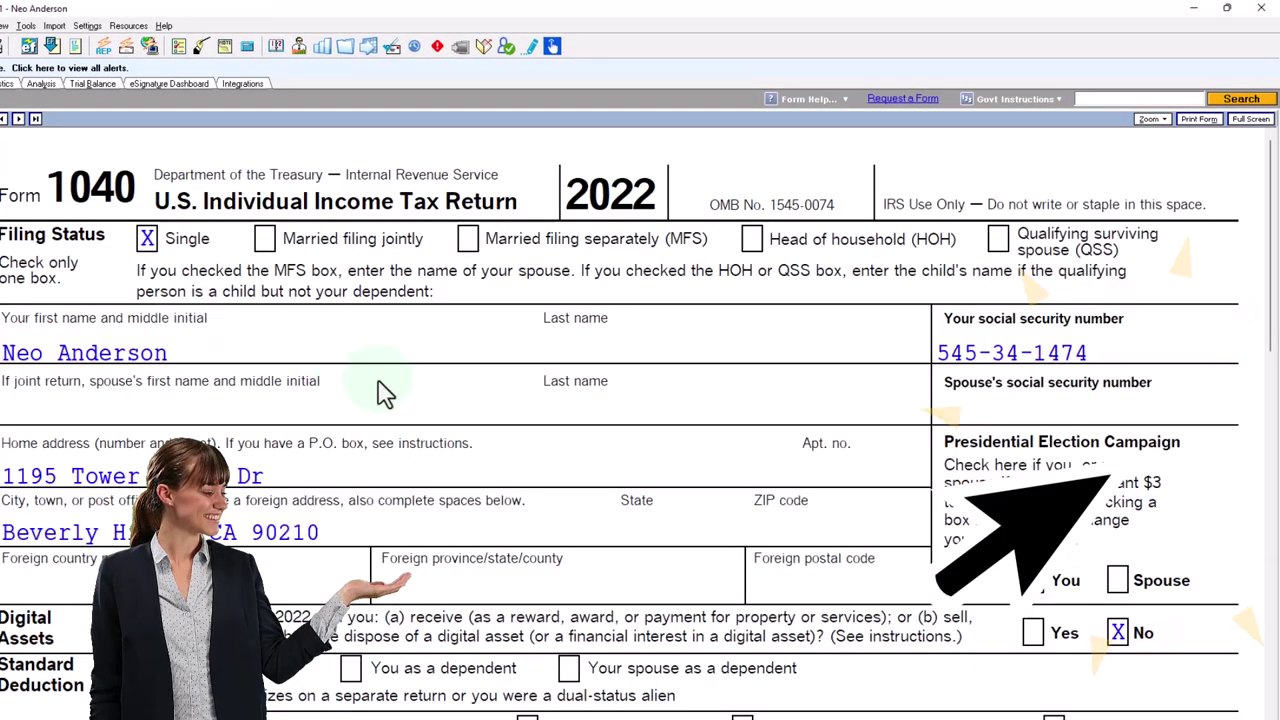
pyautogui.scroll(-10, 380, 391)
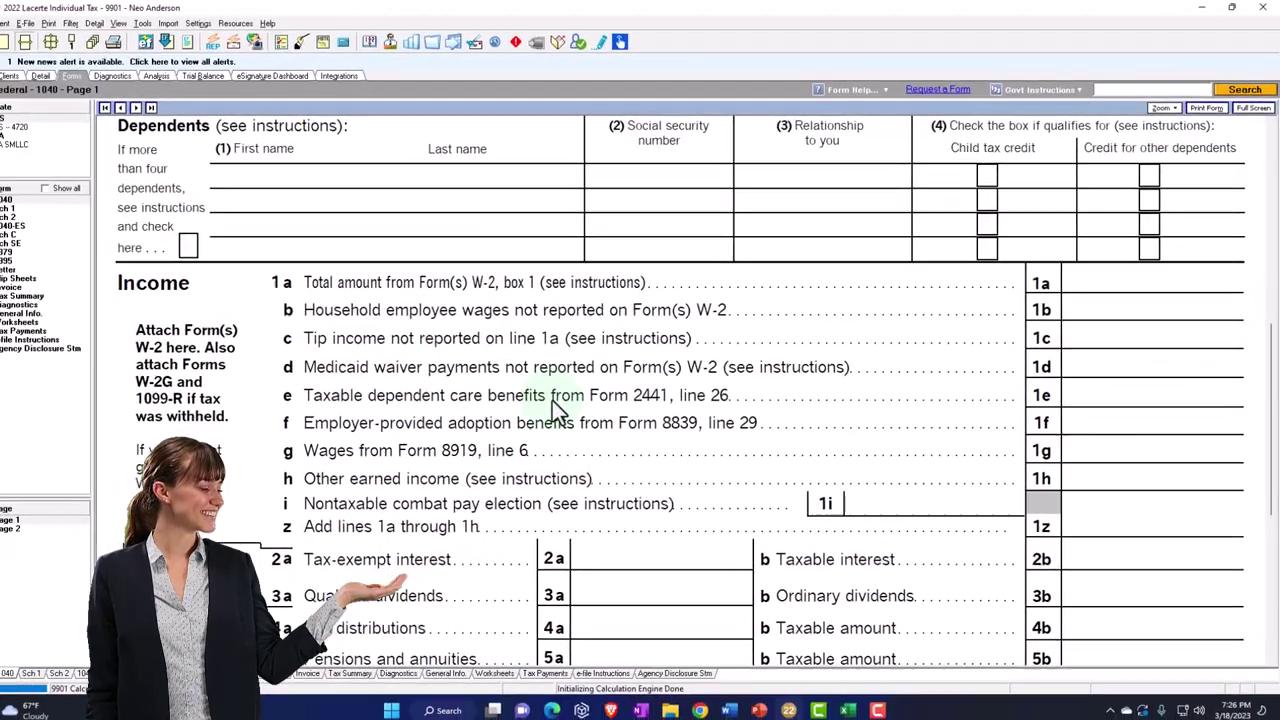
pyautogui.scroll(-2, 560, 408)
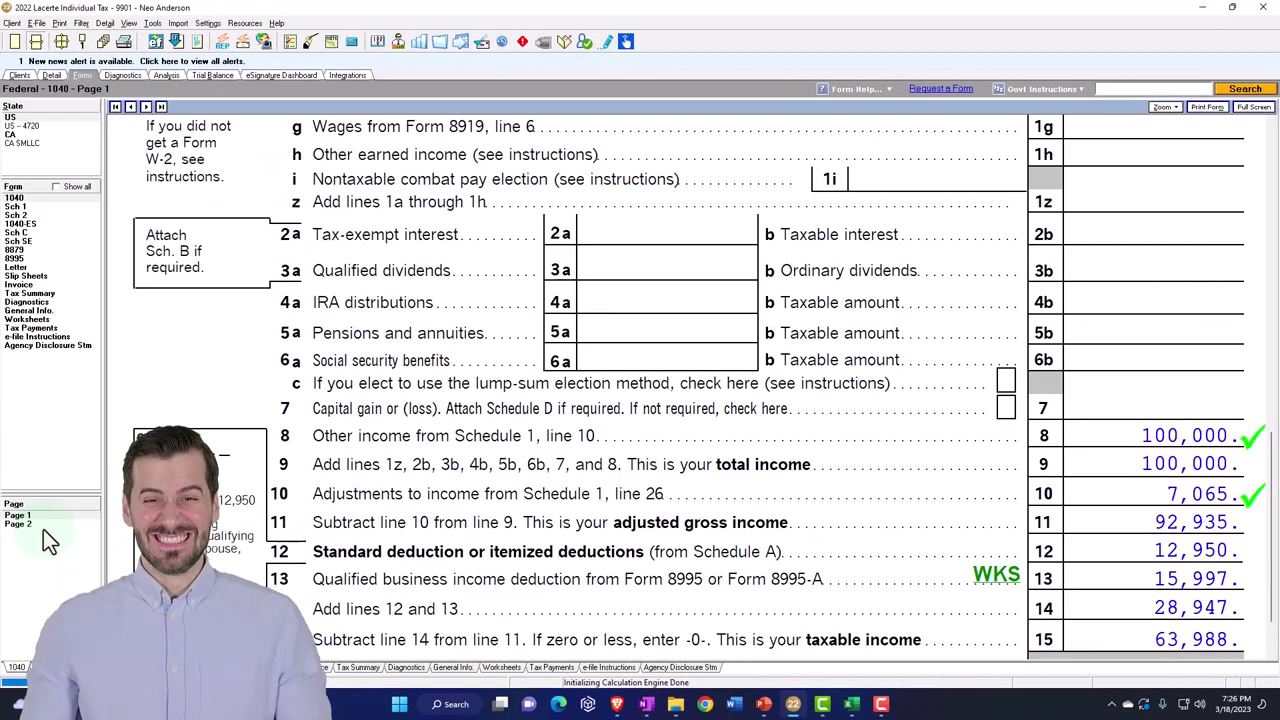
pyautogui.click(42, 527)
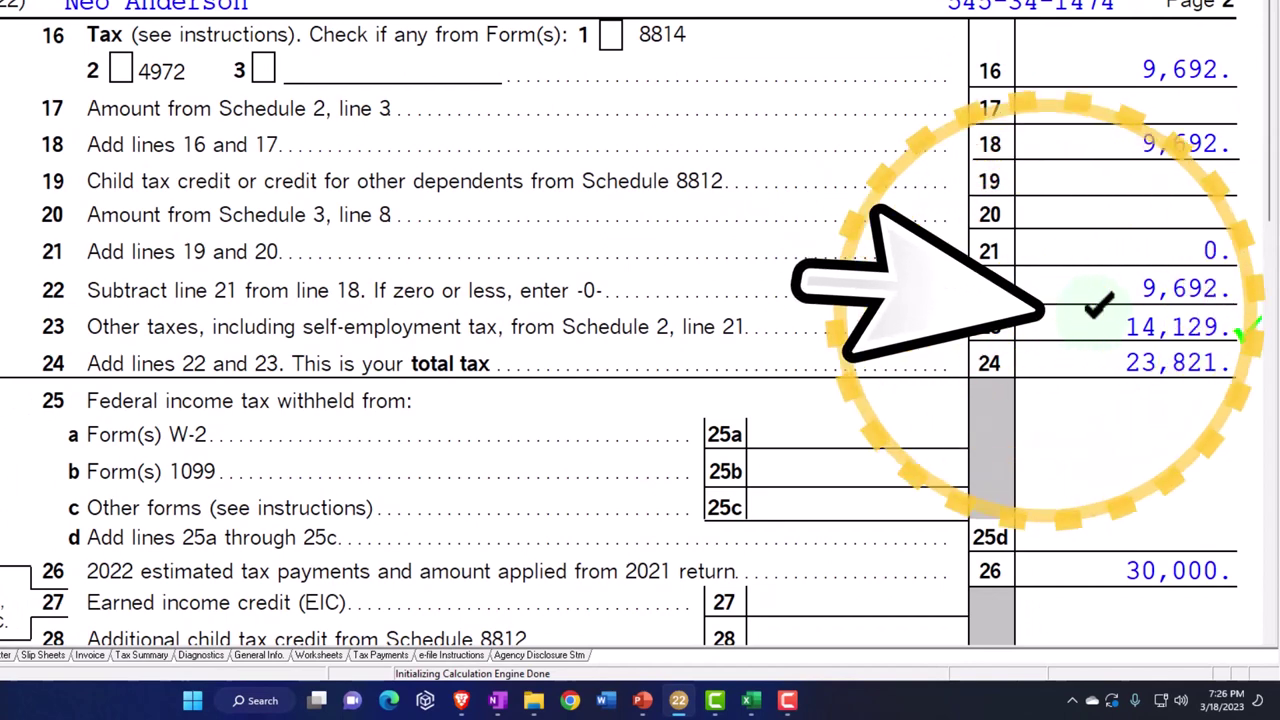
pyautogui.scroll(-3, 1100, 325)
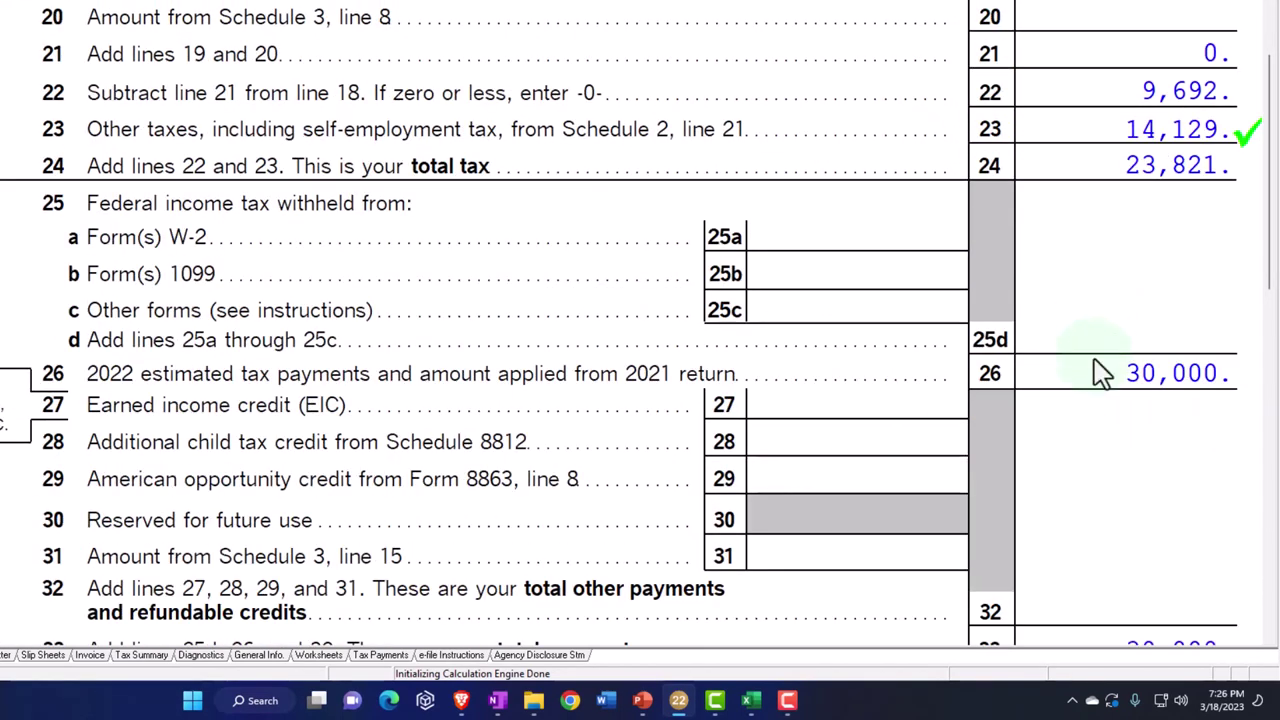
pyautogui.scroll(-5, 1100, 372)
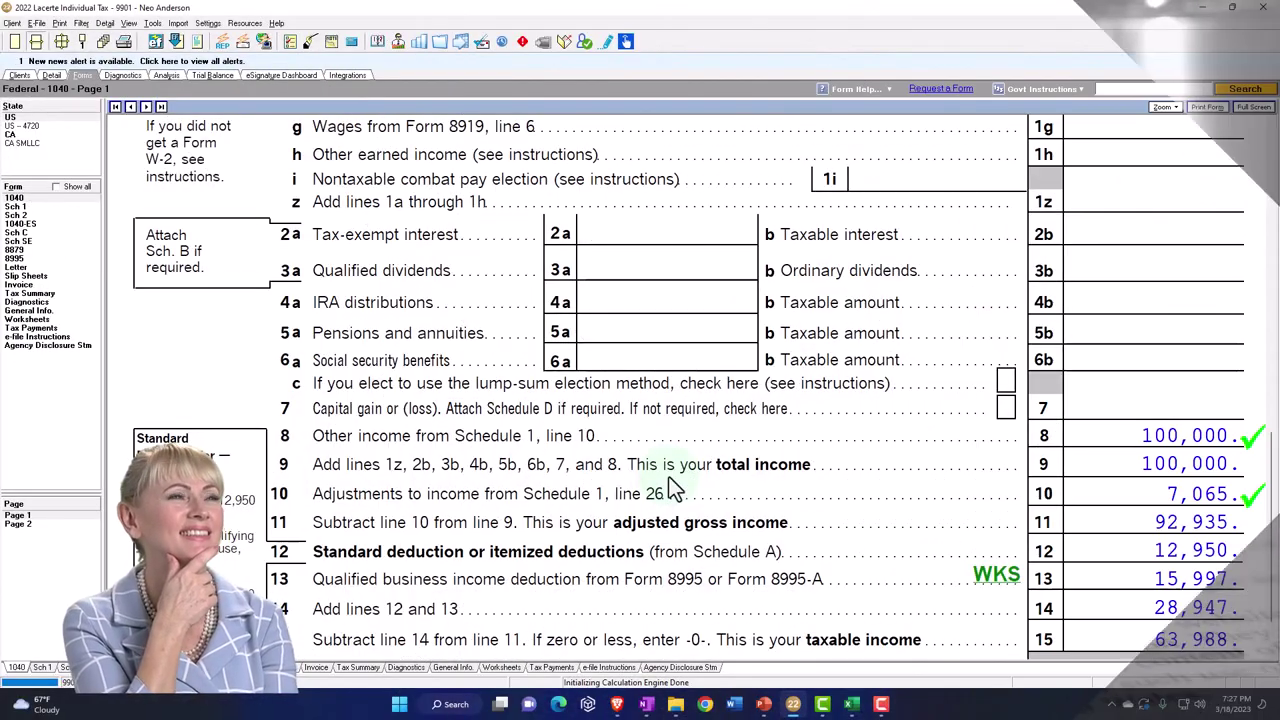
pyautogui.scroll(-2, 669, 477)
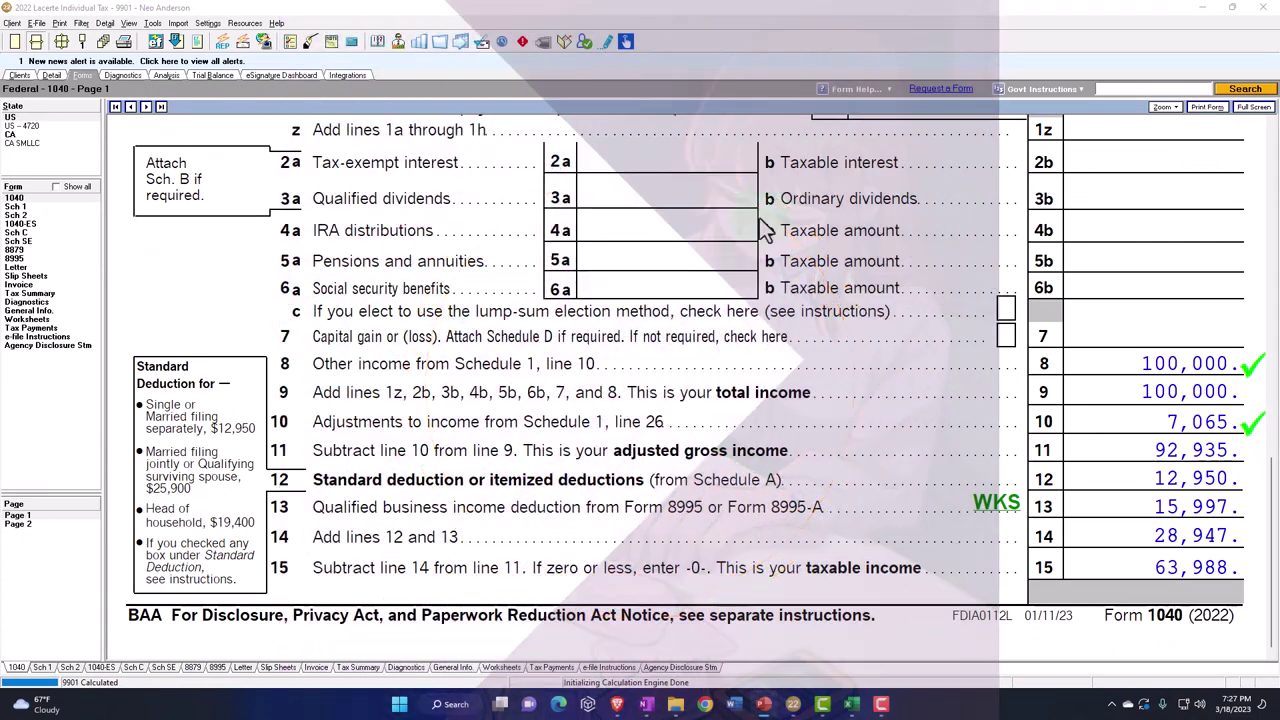
# Examine the Part II expense categories on Schedule C down to the net profit on line 31.
pyautogui.click(39, 233)
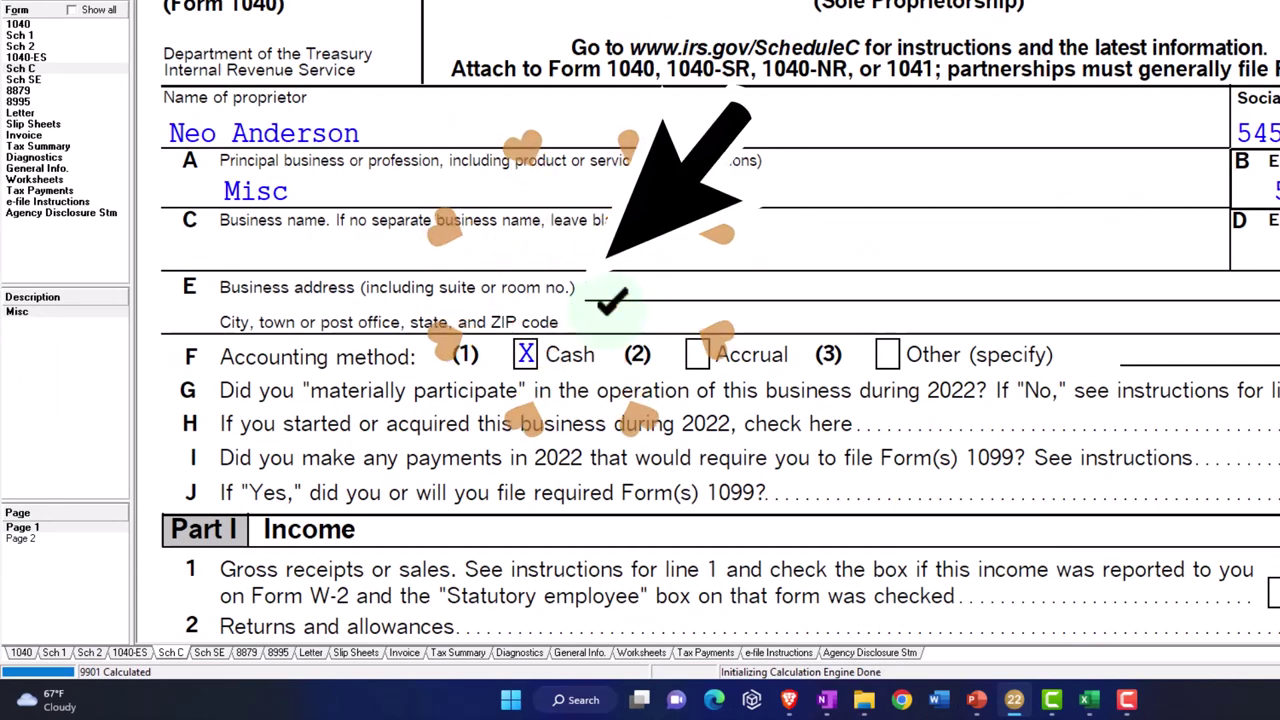
pyautogui.scroll(-10, 610, 310)
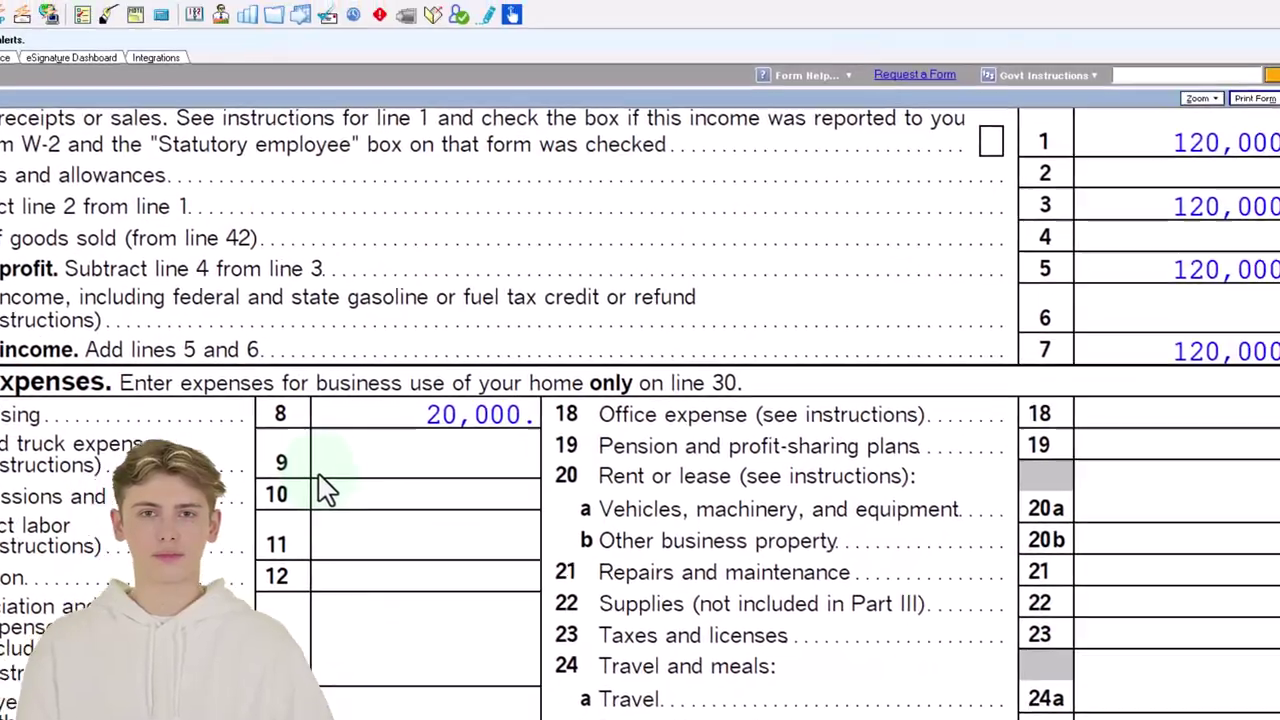
pyautogui.scroll(-2, 328, 488)
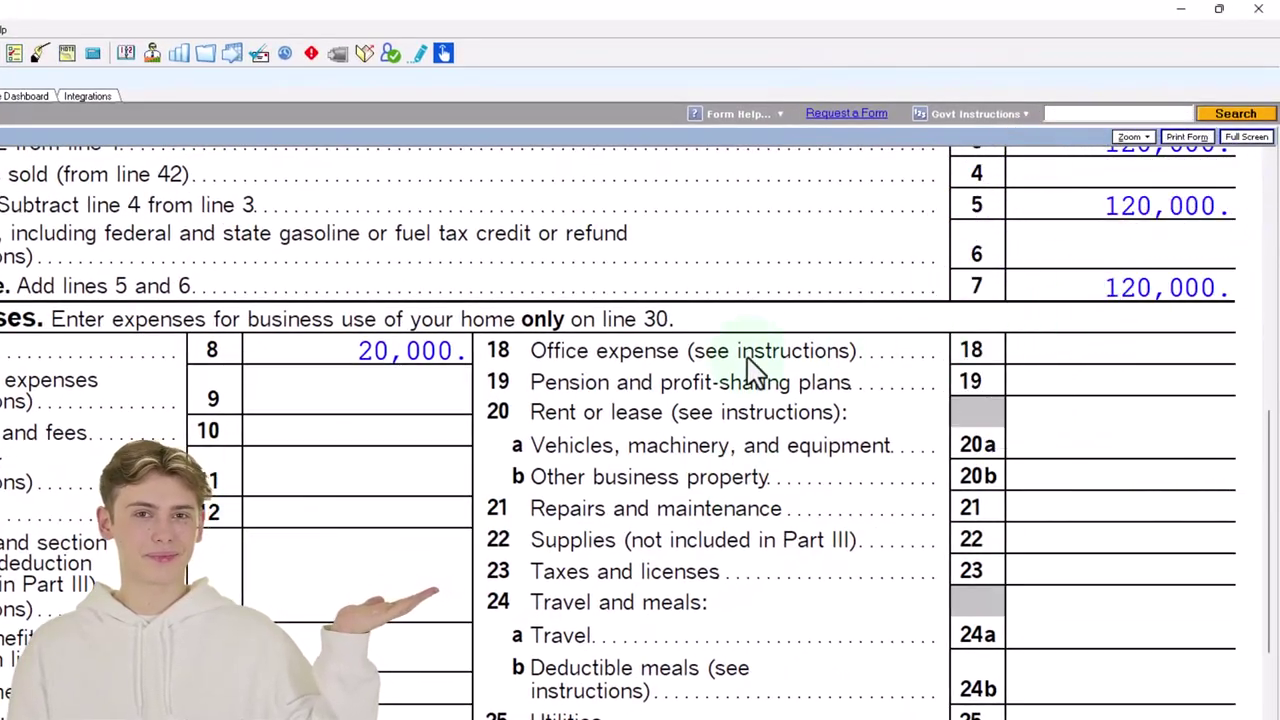
pyautogui.scroll(-5, 640, 430)
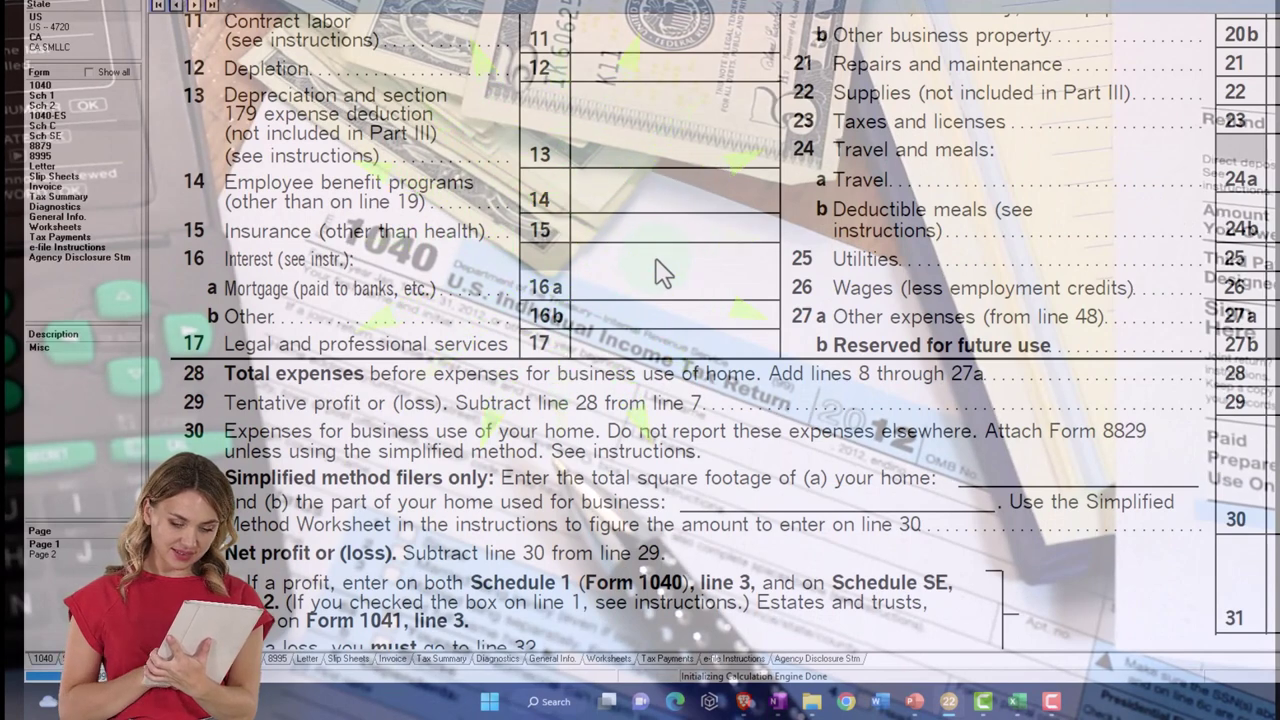
# Trace the Part II expenses and line 31 net profit on Schedule C to the self-employment tax calculation on Schedule SE.
pyautogui.scroll(5, 660, 272)
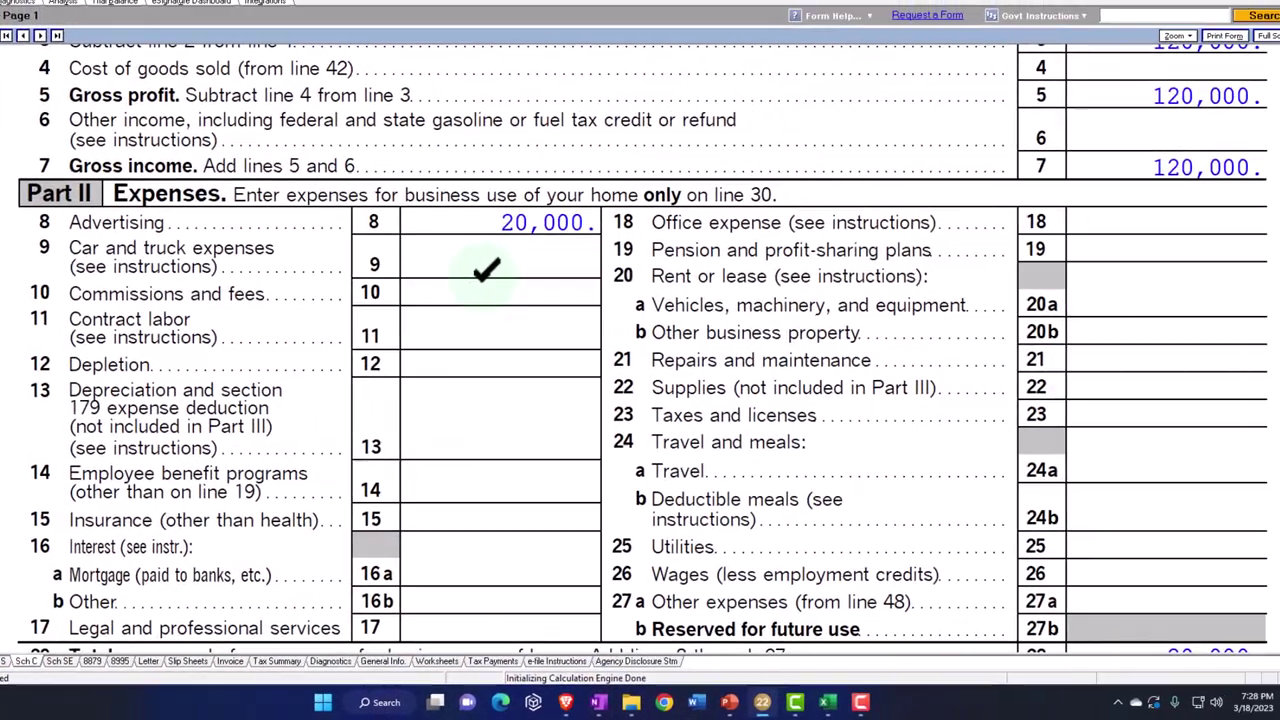
pyautogui.click(660, 250)
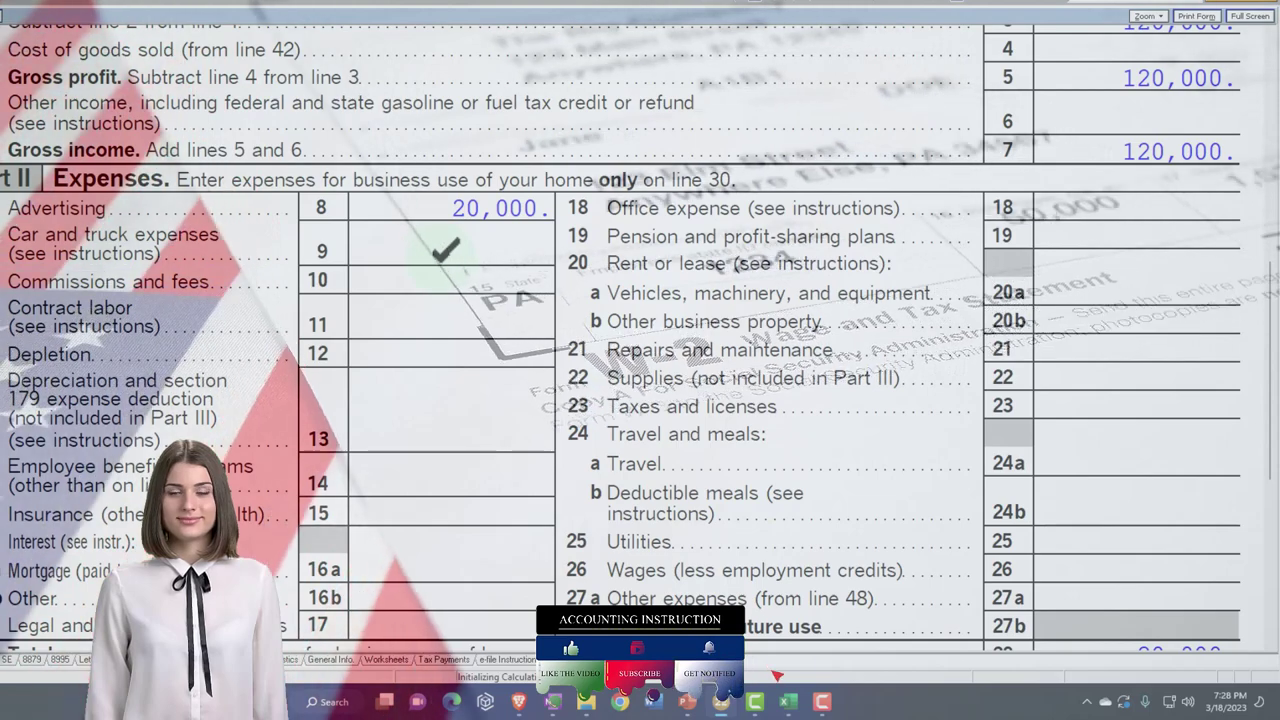
pyautogui.scroll(-5, 1040, 525)
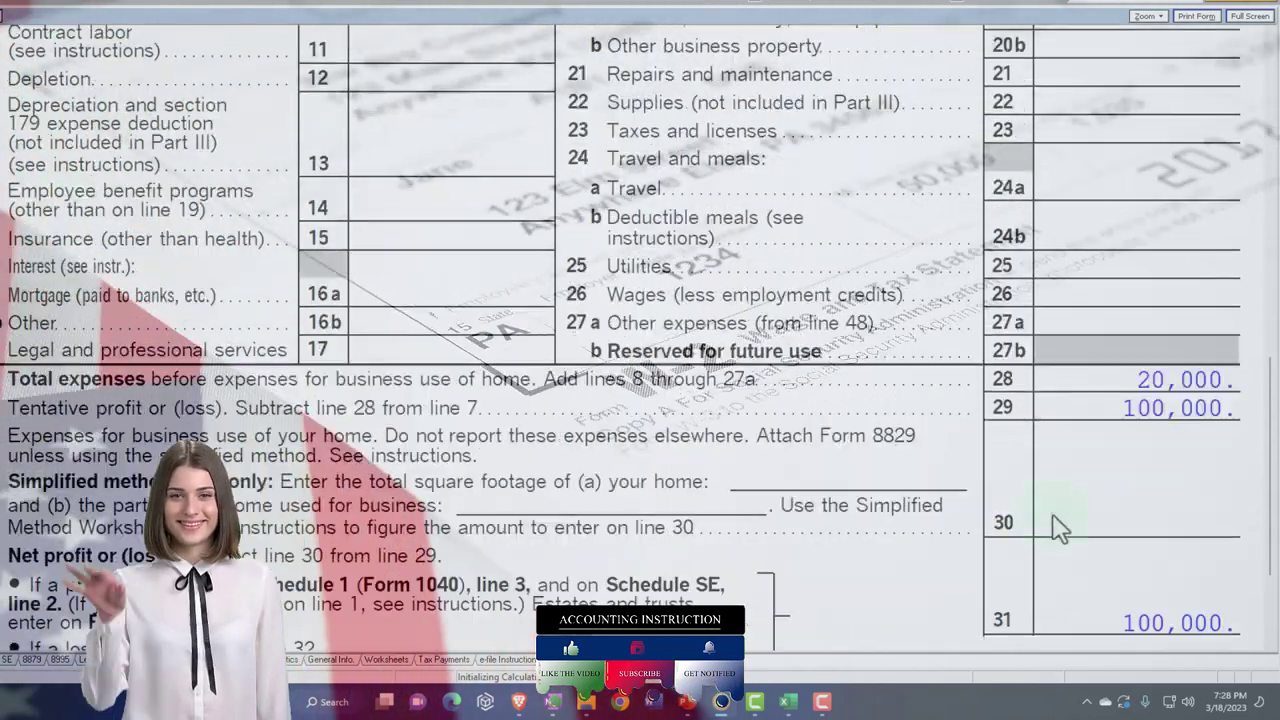
pyautogui.scroll(-2, 1055, 527)
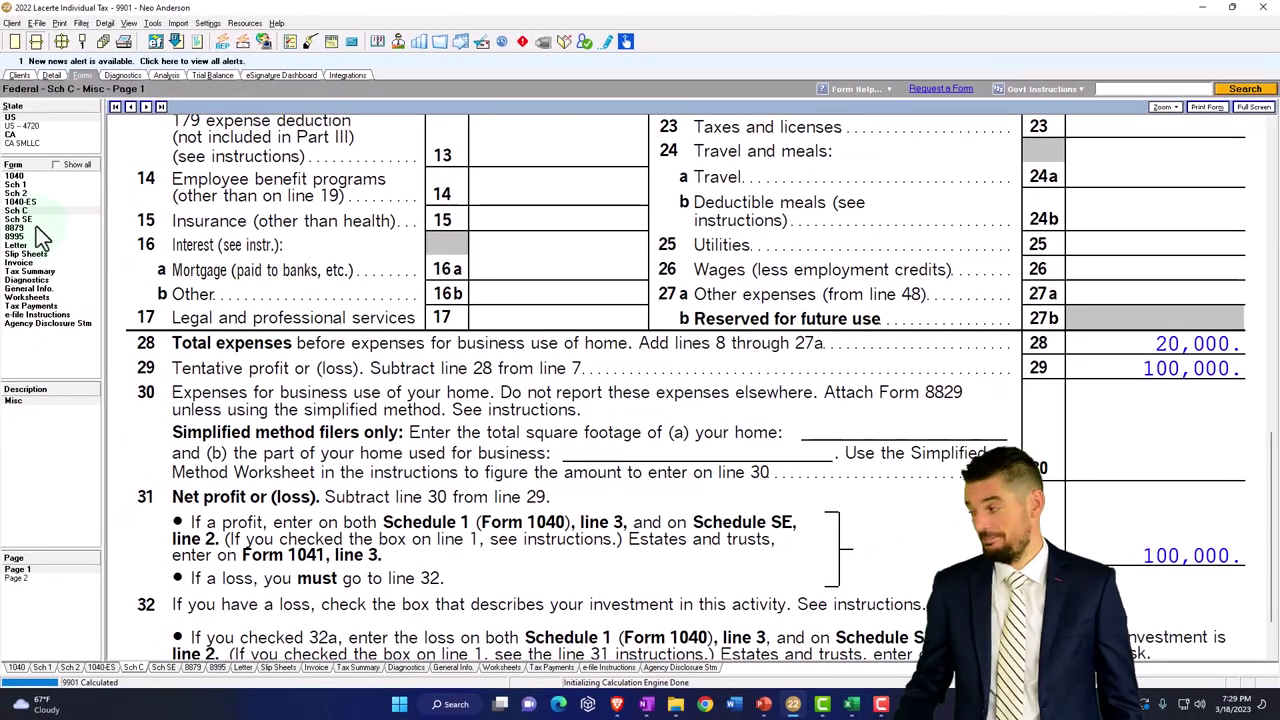
pyautogui.click(28, 220)
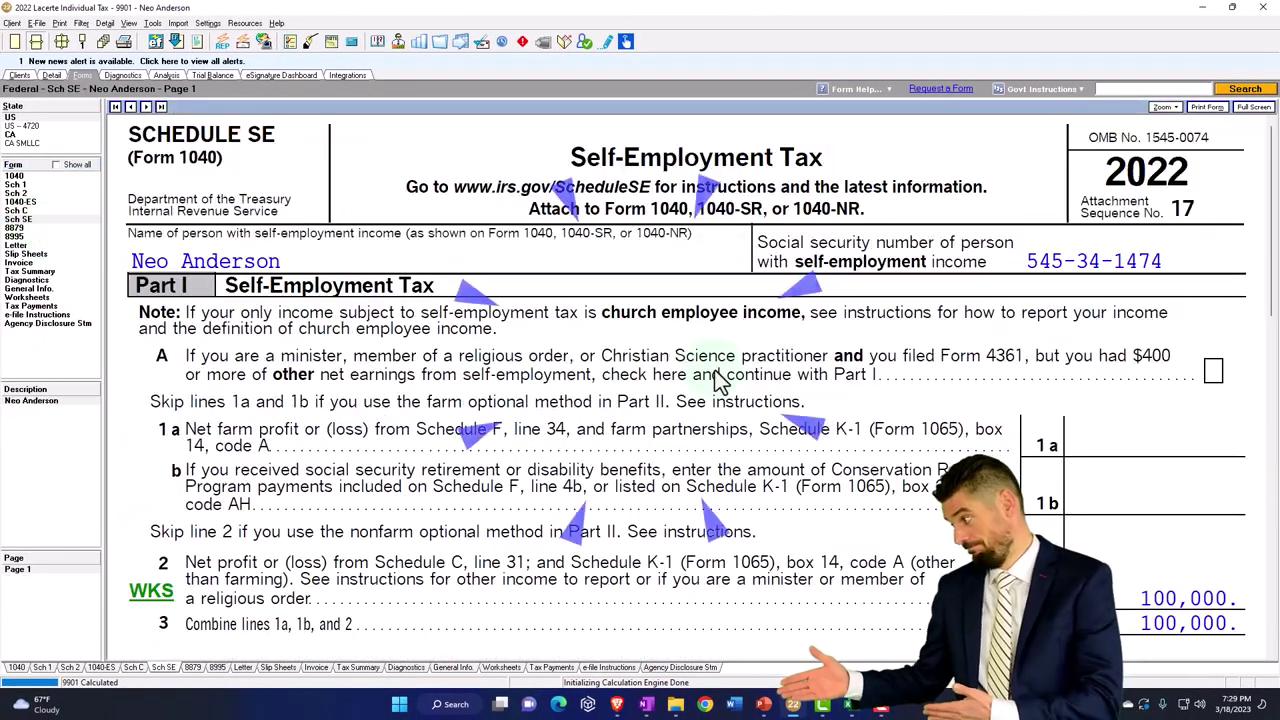
pyautogui.scroll(-10, 717, 380)
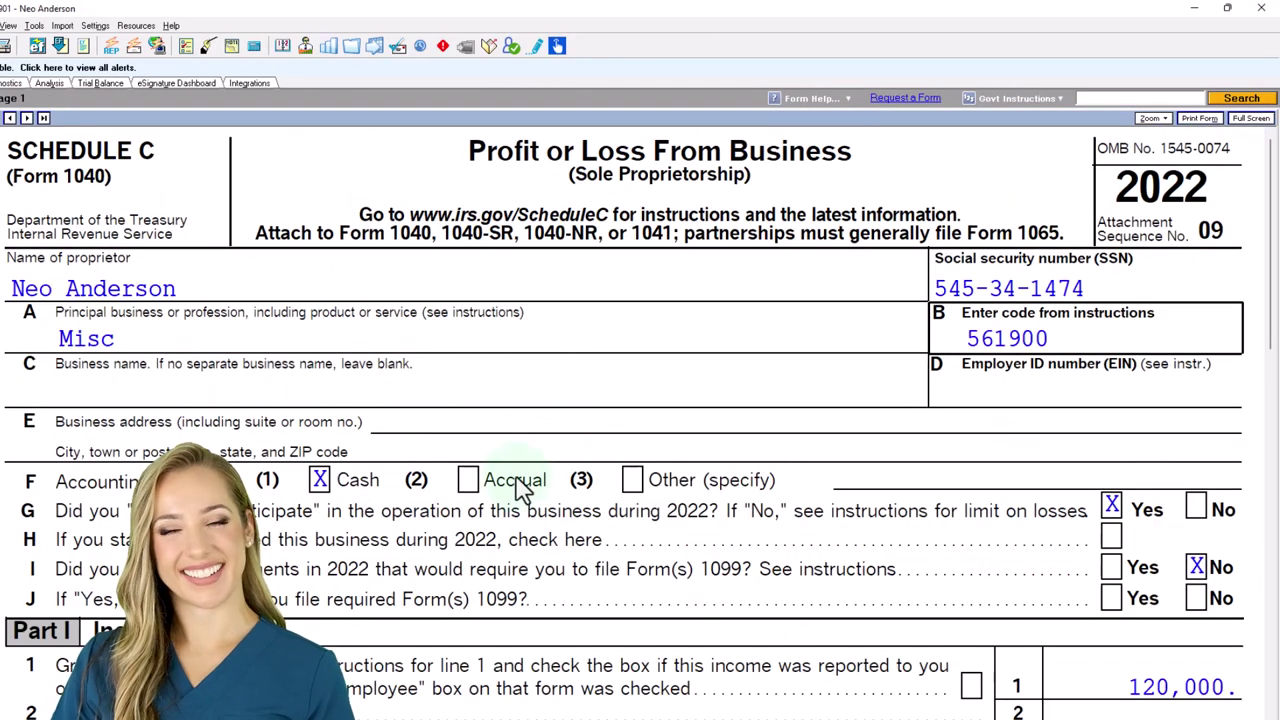
# Add a review check mark to the wages line 26 in Part II of Schedule C.
pyautogui.scroll(-5, 640, 400)
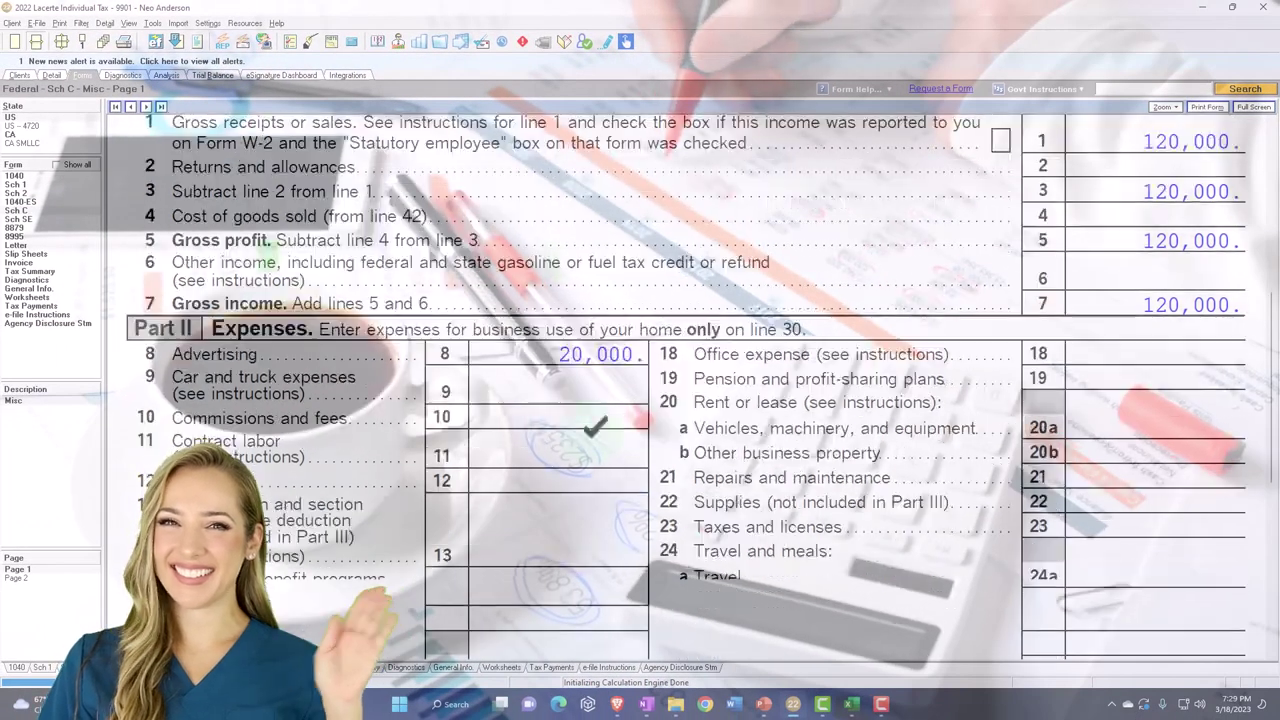
pyautogui.scroll(-3, 591, 437)
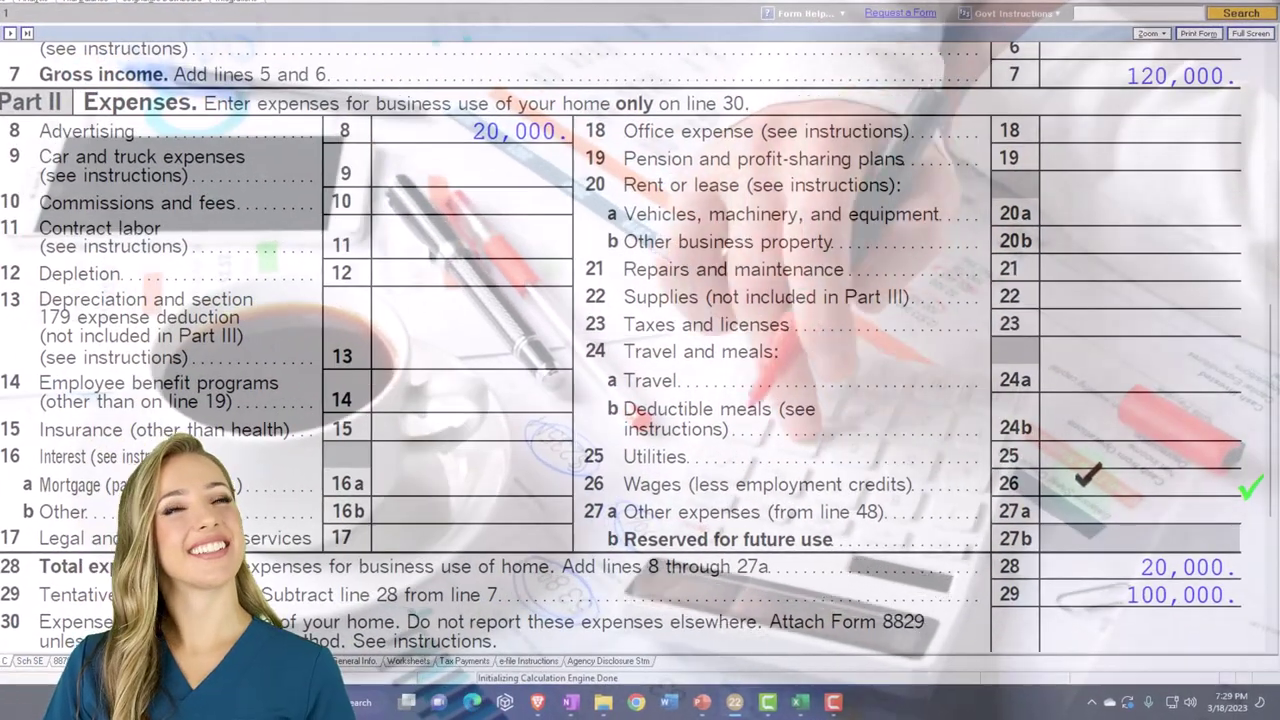
pyautogui.click(914, 472)
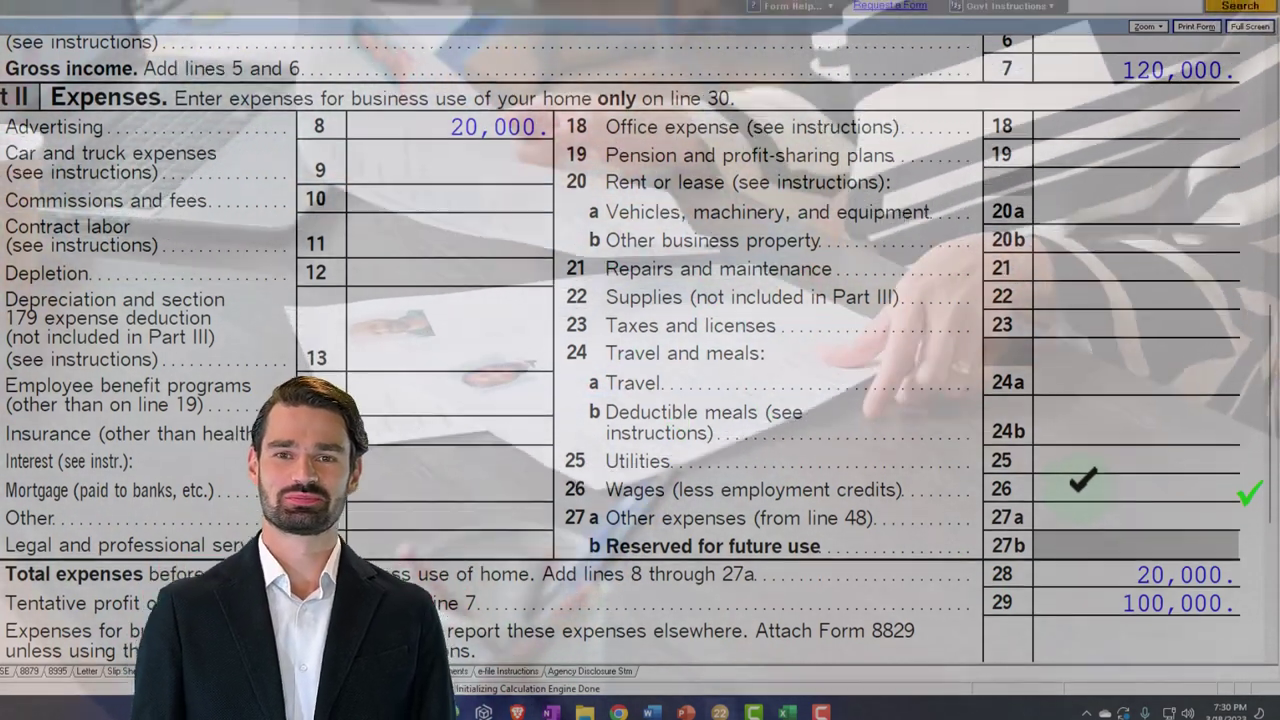
# Examine how wages on line 26 and the other Schedule C expenses lead to the net profit on line 31.
pyautogui.scroll(-3, 640, 400)
pyautogui.scroll(-2, 1078, 584)
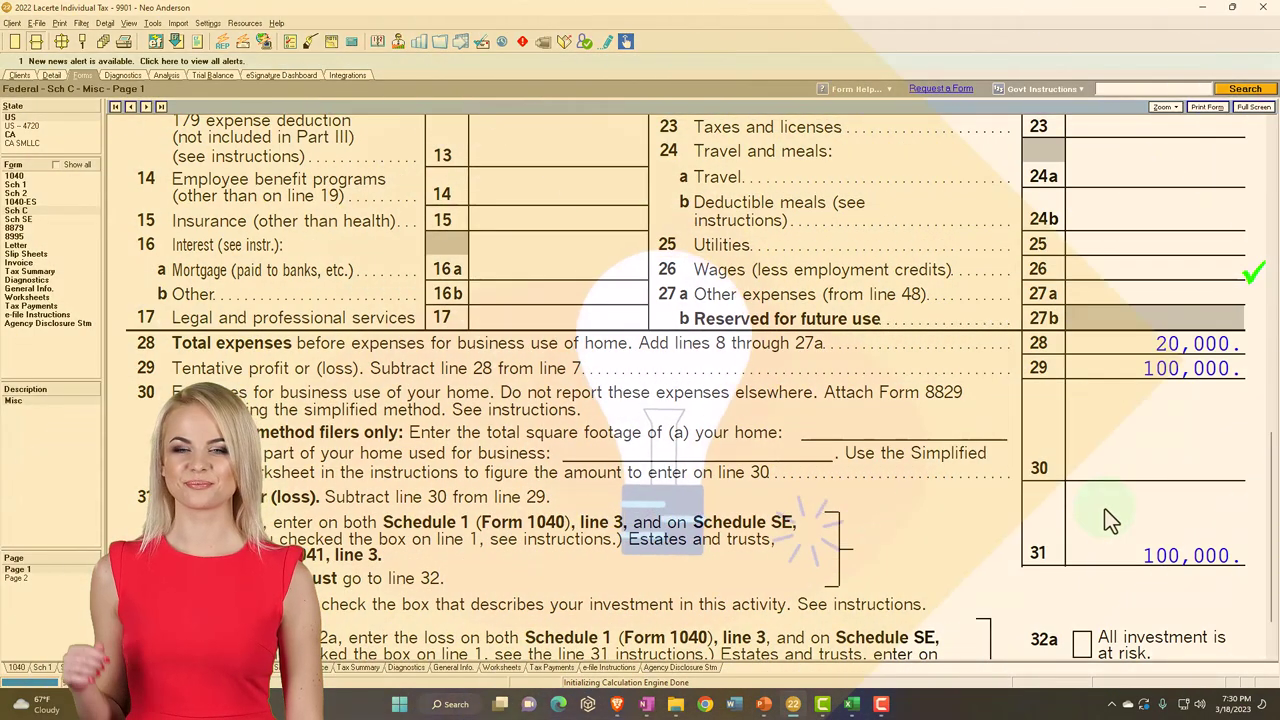
pyautogui.scroll(5, 943, 525)
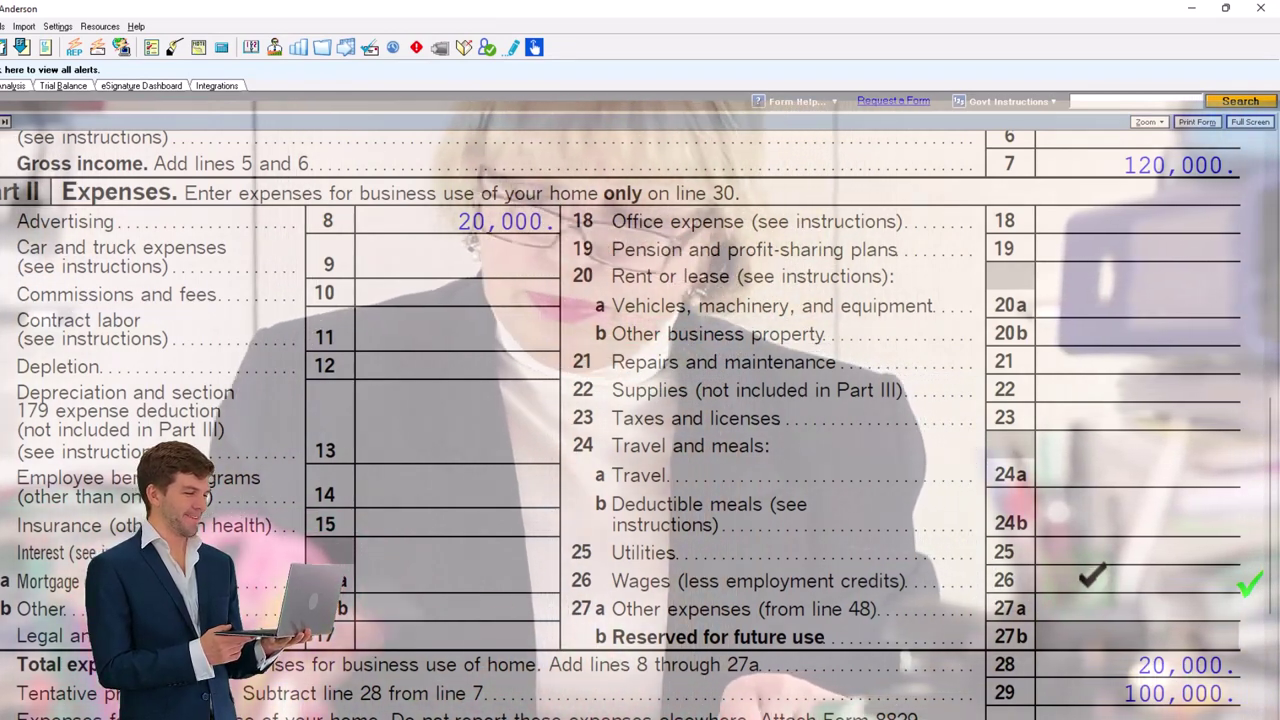
pyautogui.click(1043, 518)
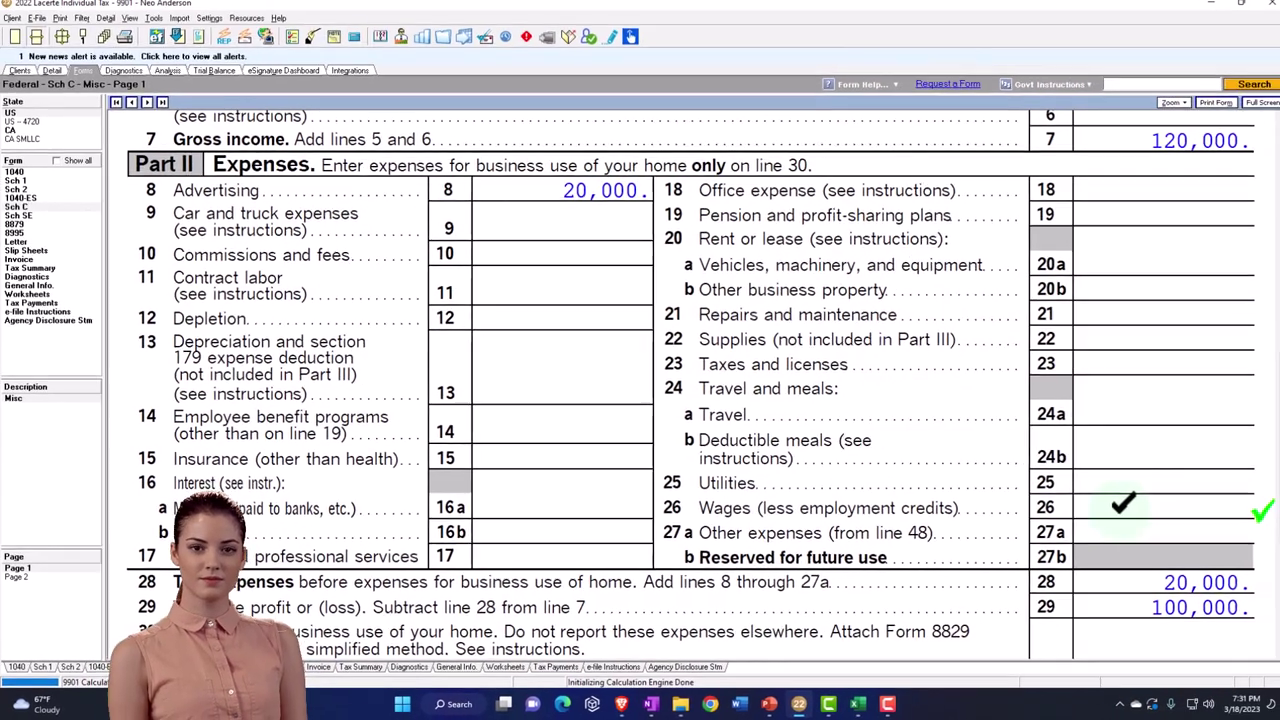
pyautogui.click(1186, 380)
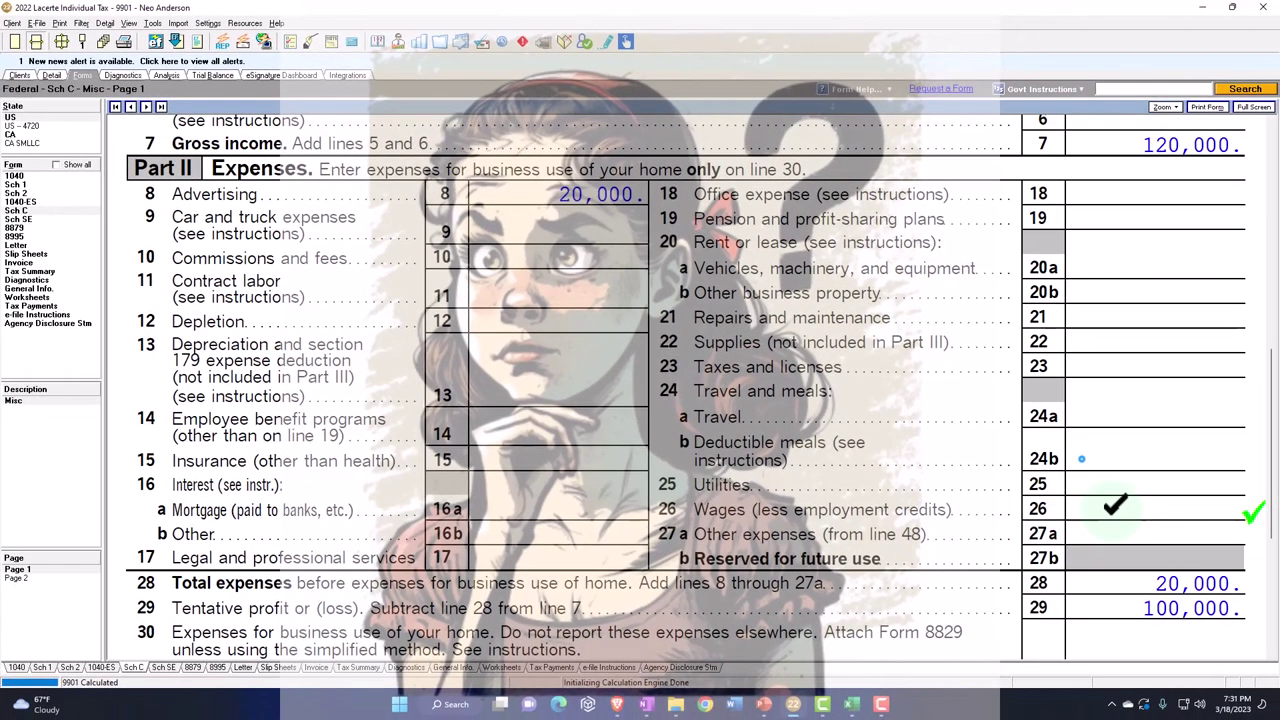
pyautogui.click(1160, 491)
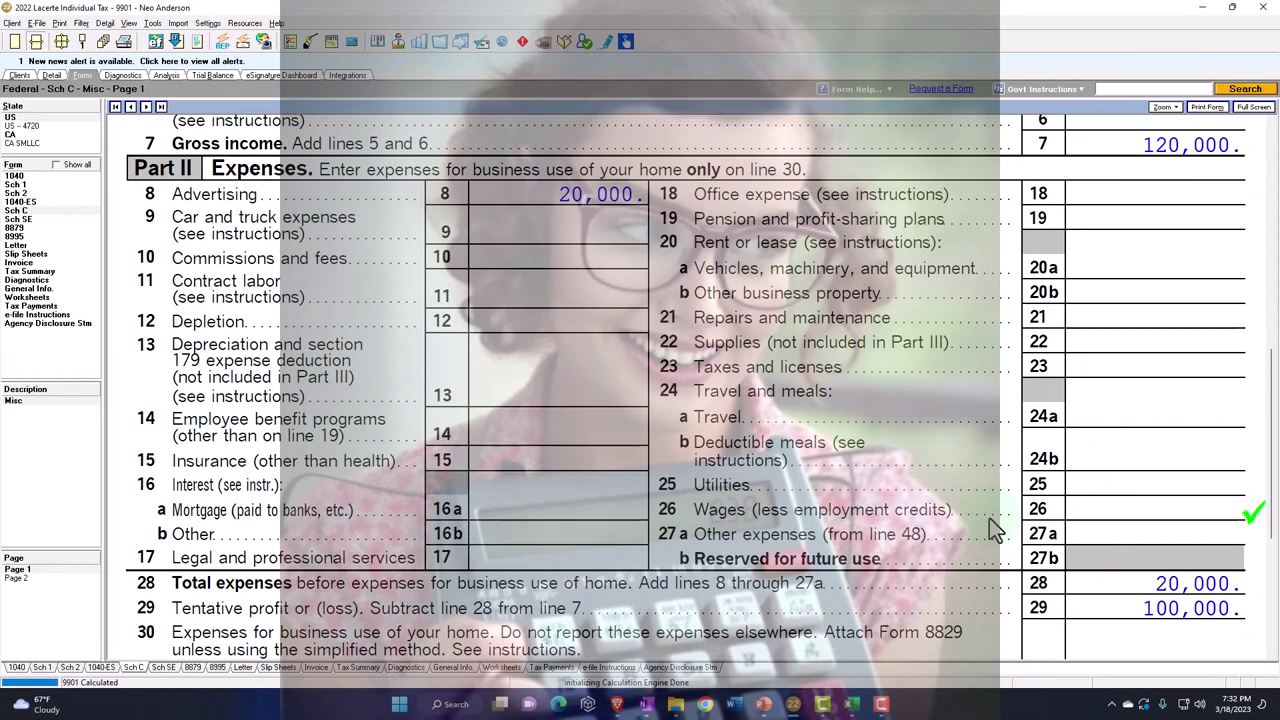
pyautogui.scroll(-5, 989, 520)
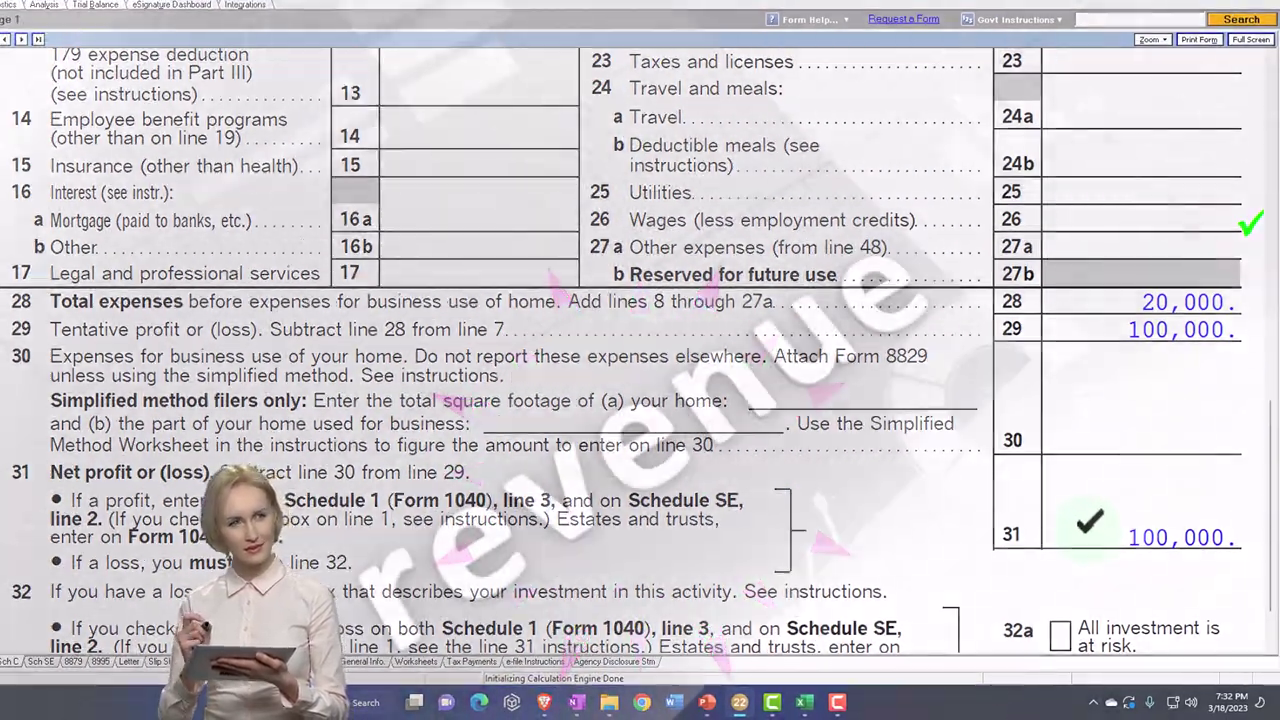
# Review Schedule C from the business information and Part I income through the Part II expenses to net profit.
pyautogui.scroll(10, 1086, 543)
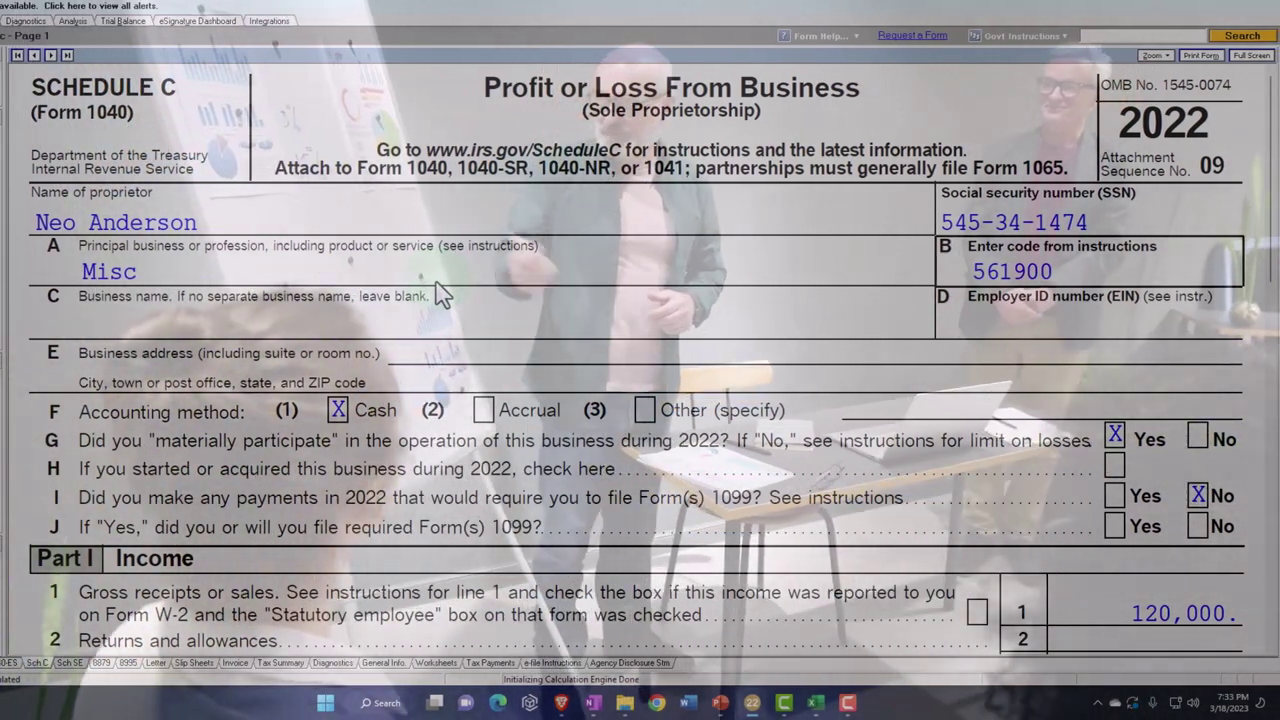
pyautogui.scroll(-5, 440, 295)
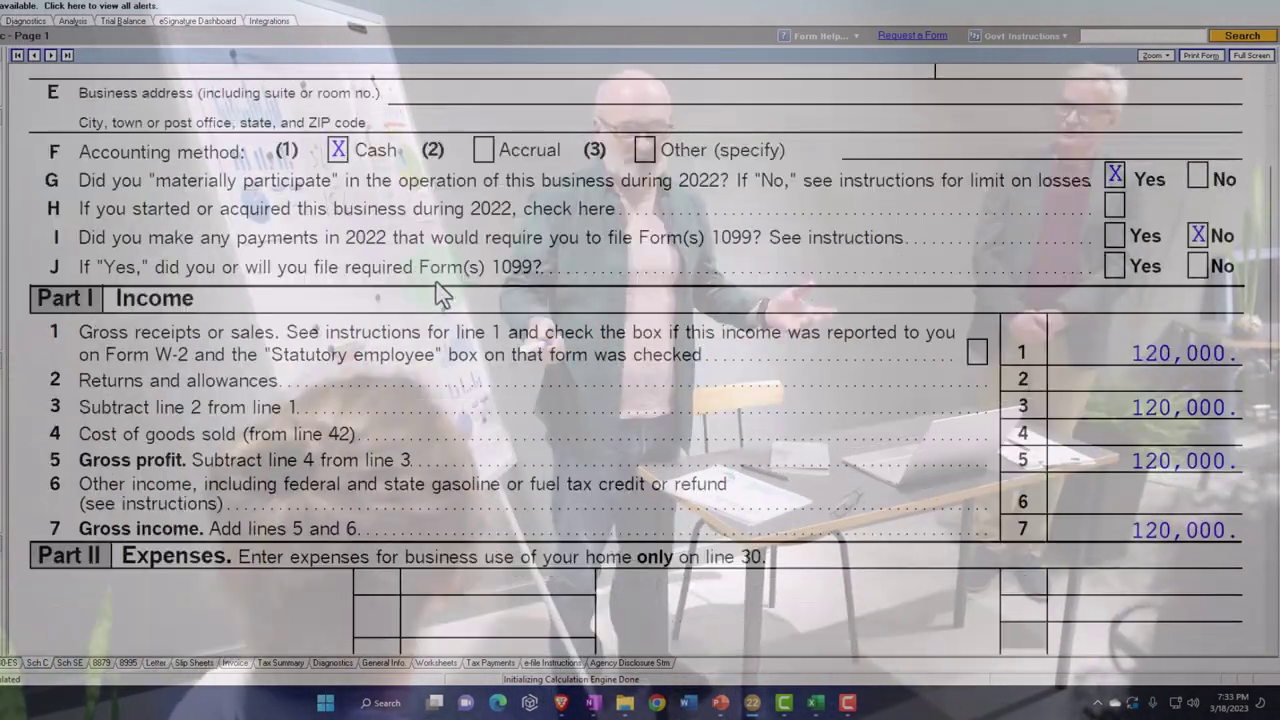
pyautogui.scroll(-5, 443, 295)
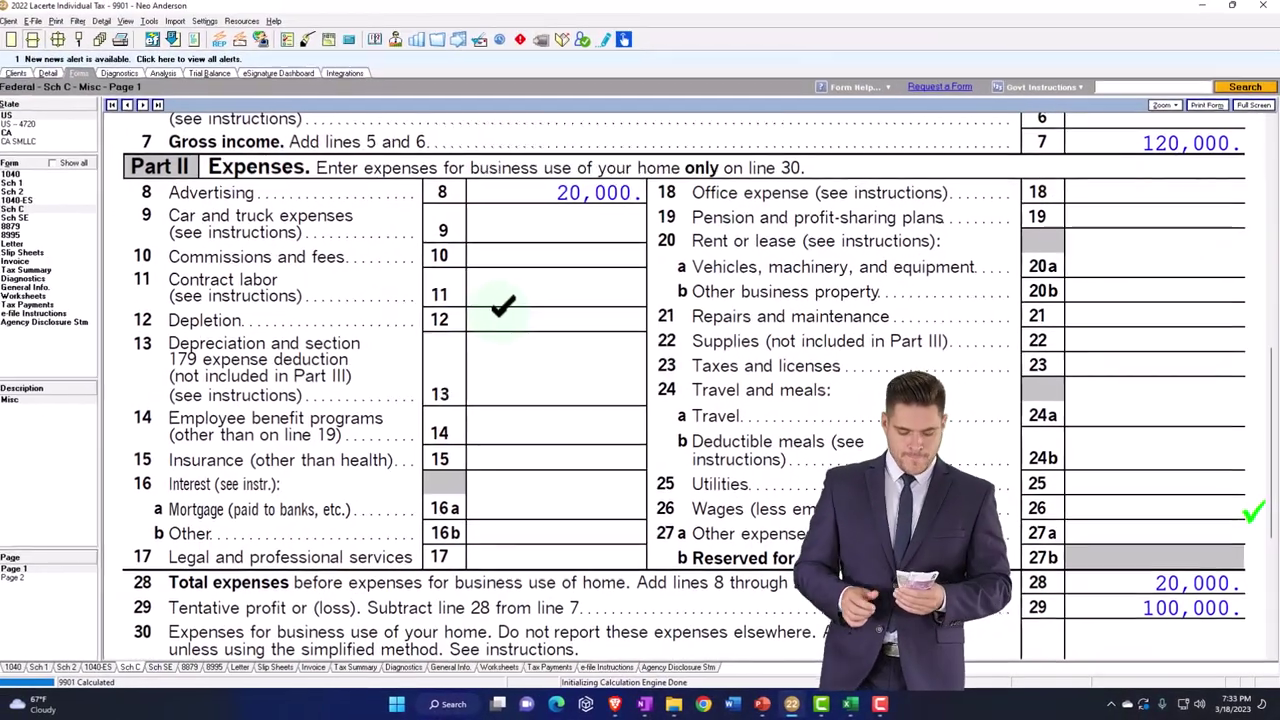
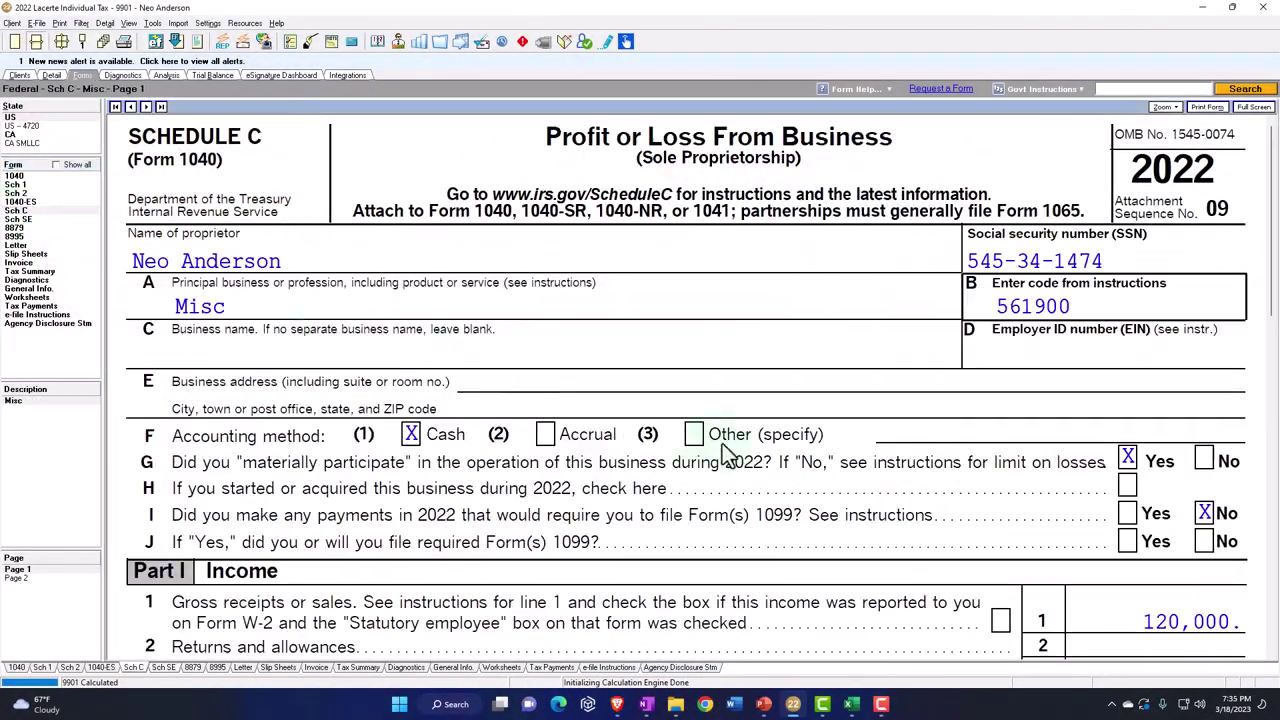
pyautogui.scroll(-10, 715, 455)
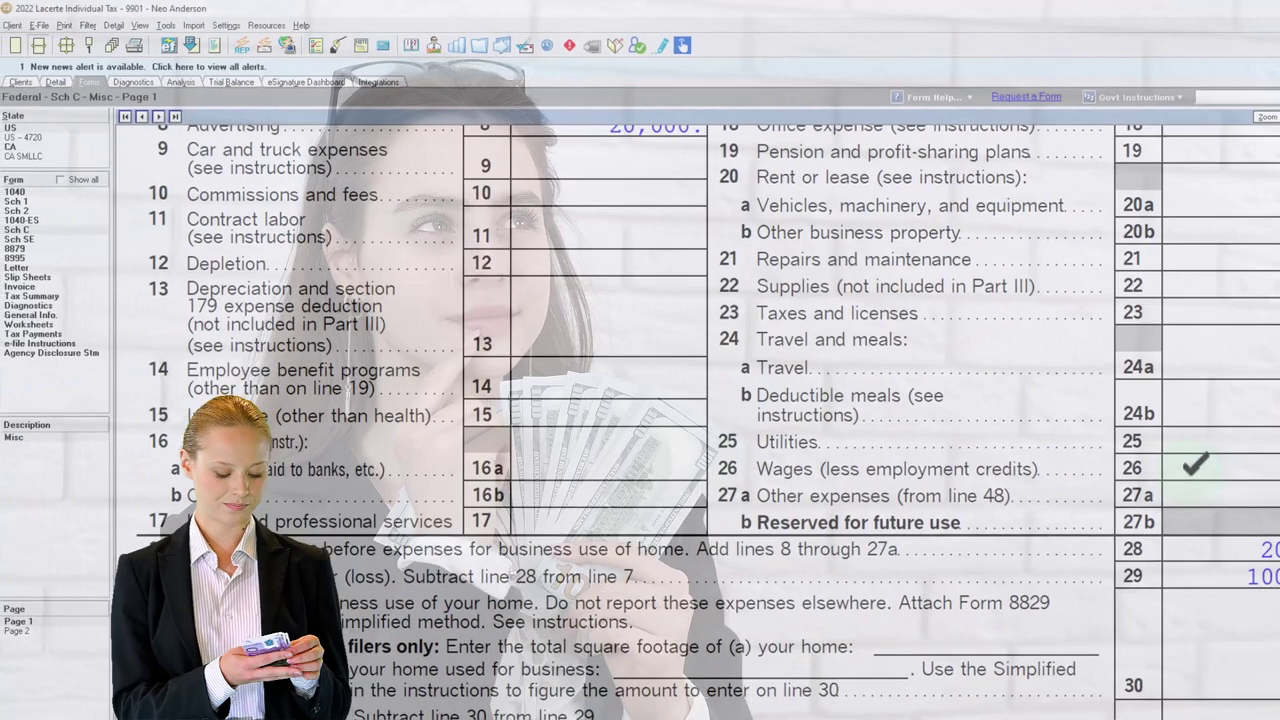
pyautogui.click(1098, 425)
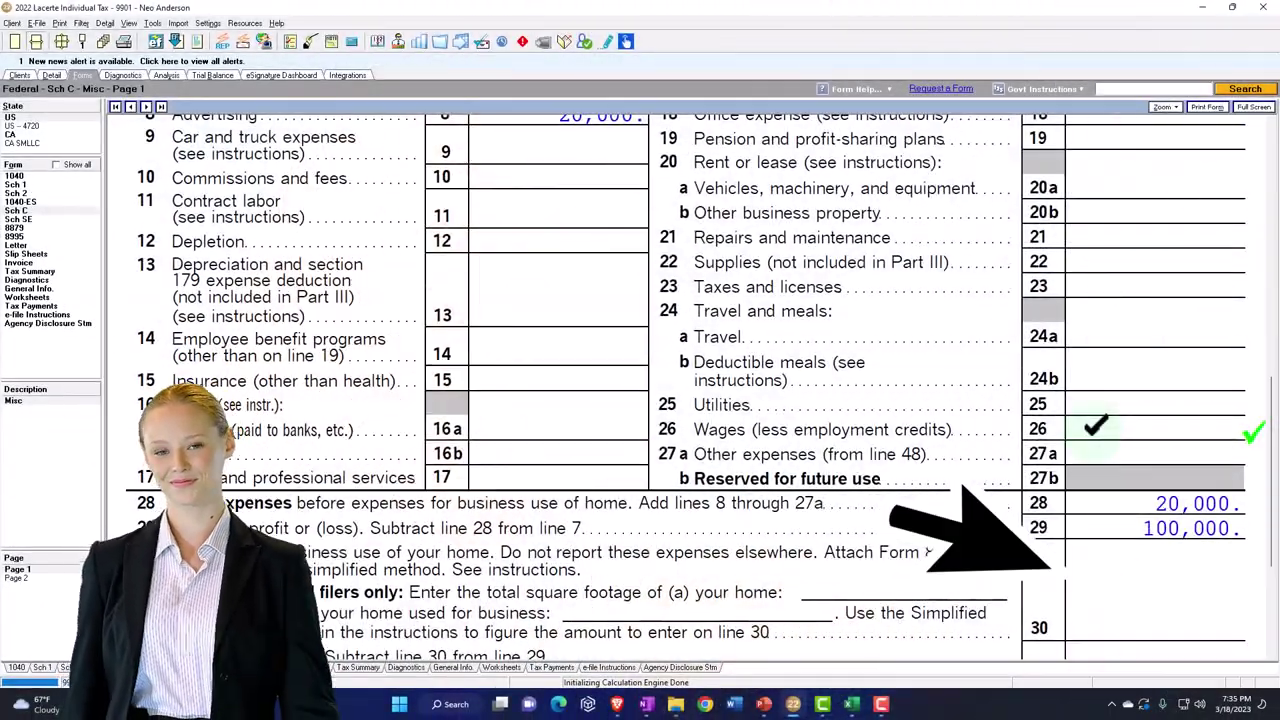
pyautogui.scroll(-3, 640, 390)
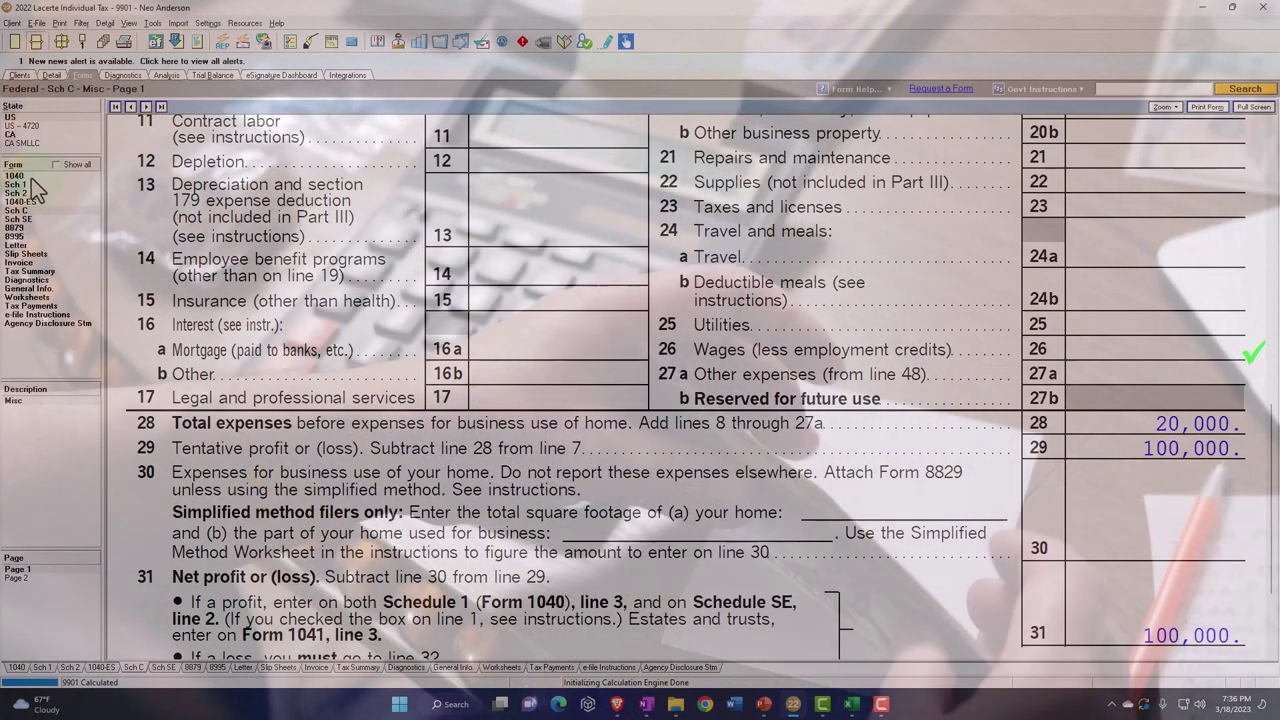
# Check Form 1040 page 2 and return to Schedule C to examine the gross income and Part II expense lines.
pyautogui.click(31, 178)
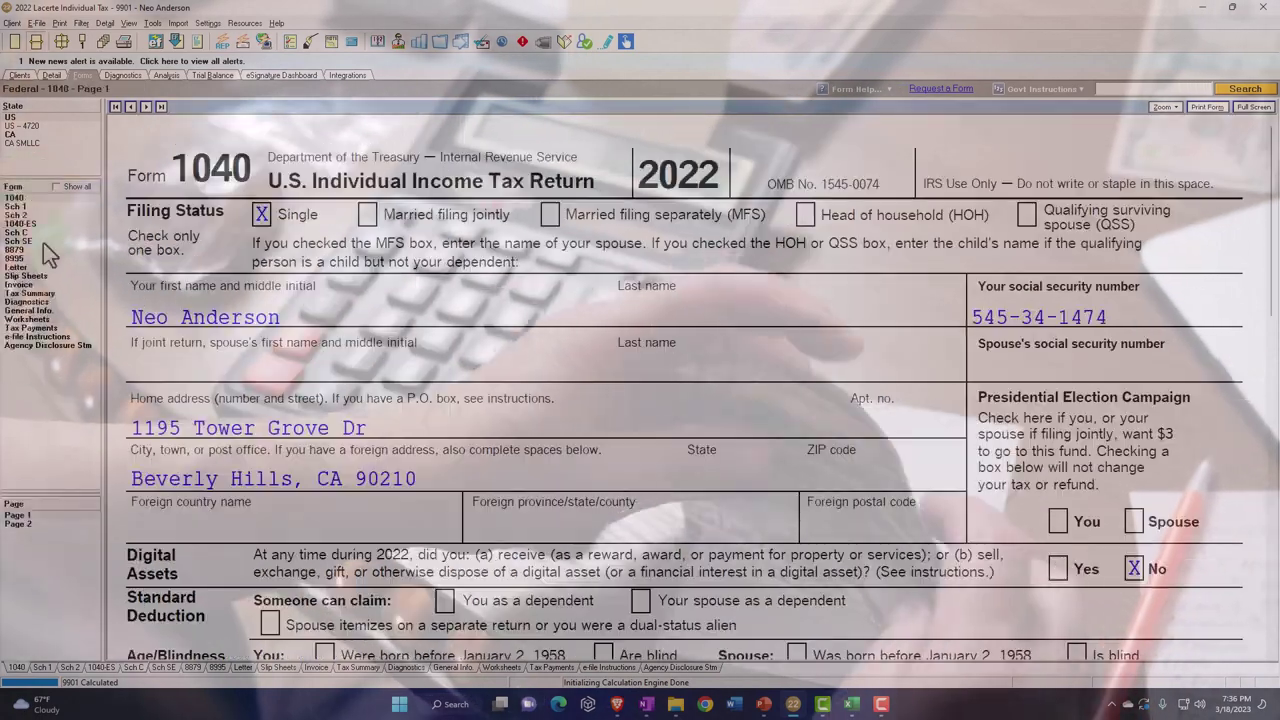
pyautogui.click(30, 523)
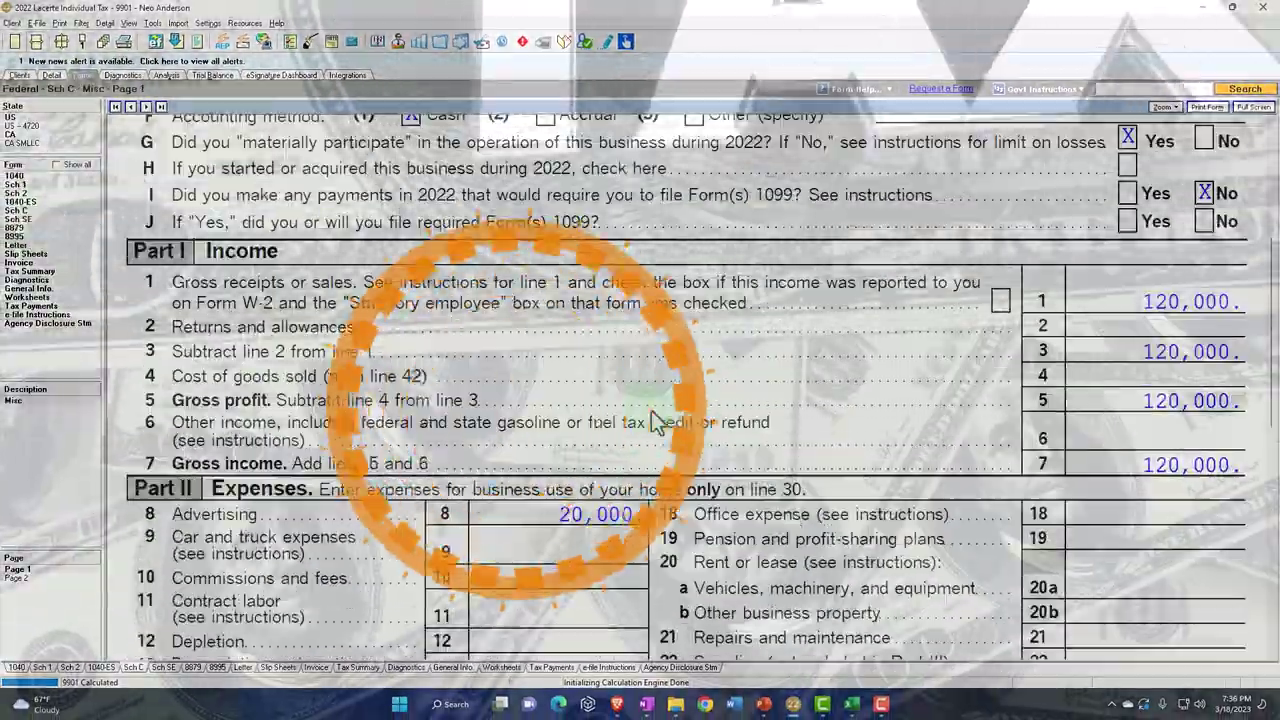
pyautogui.scroll(-5, 655, 420)
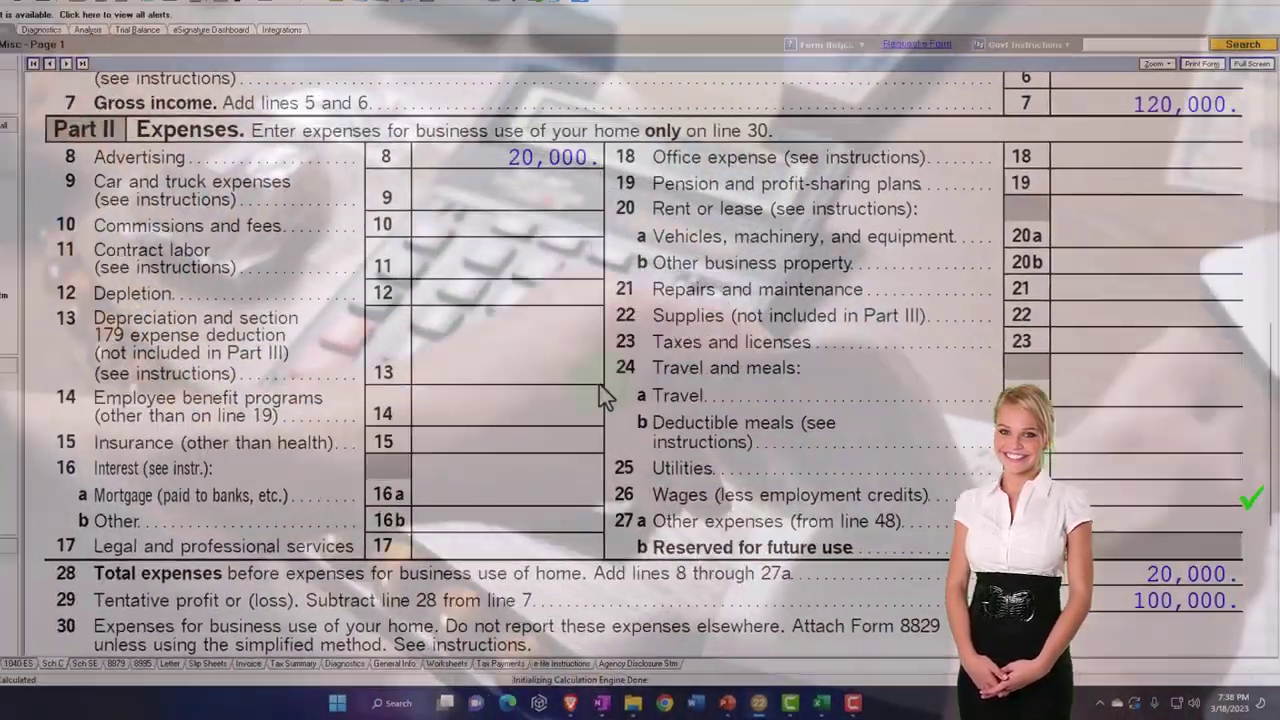
pyautogui.click(394, 281)
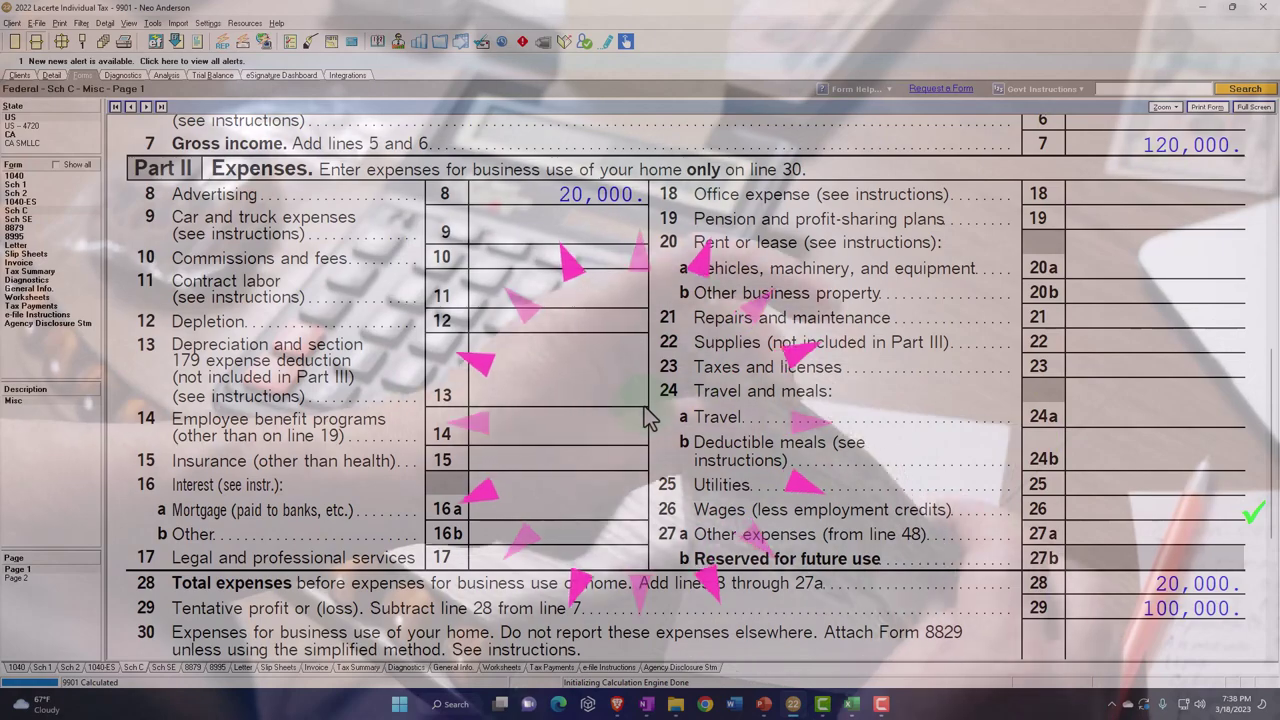